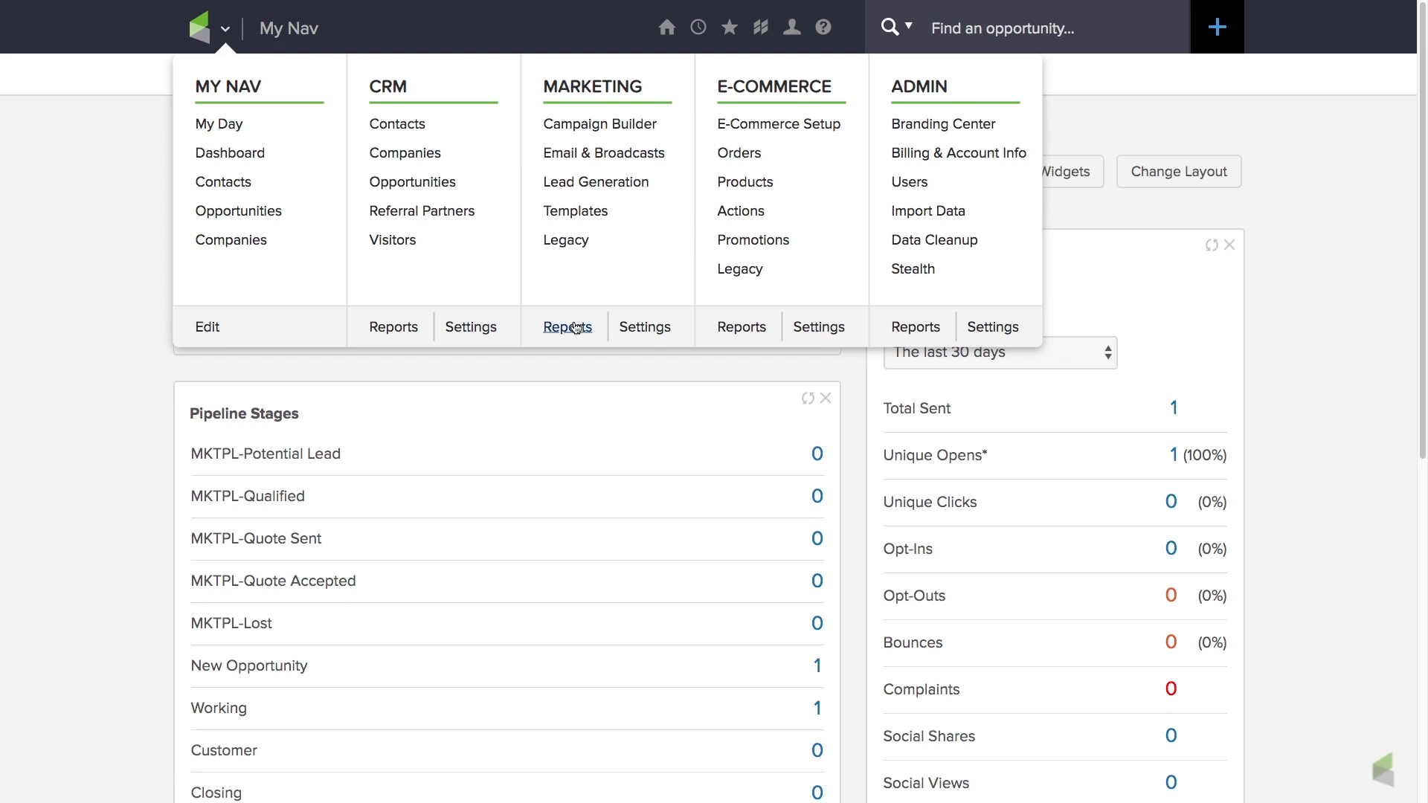
Open the Email Status Search report from the marketing reports and start a new search.
click(571, 332)
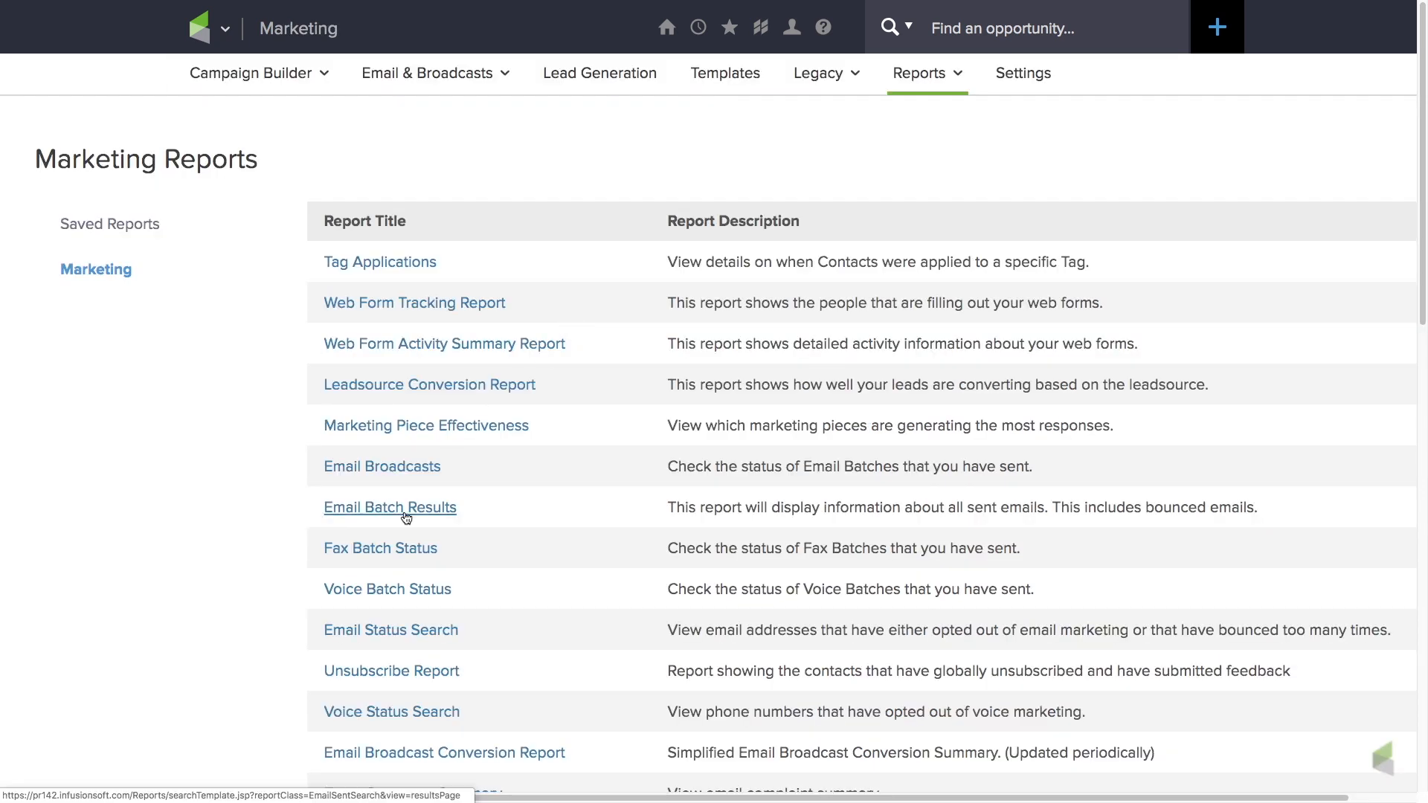
click(394, 633)
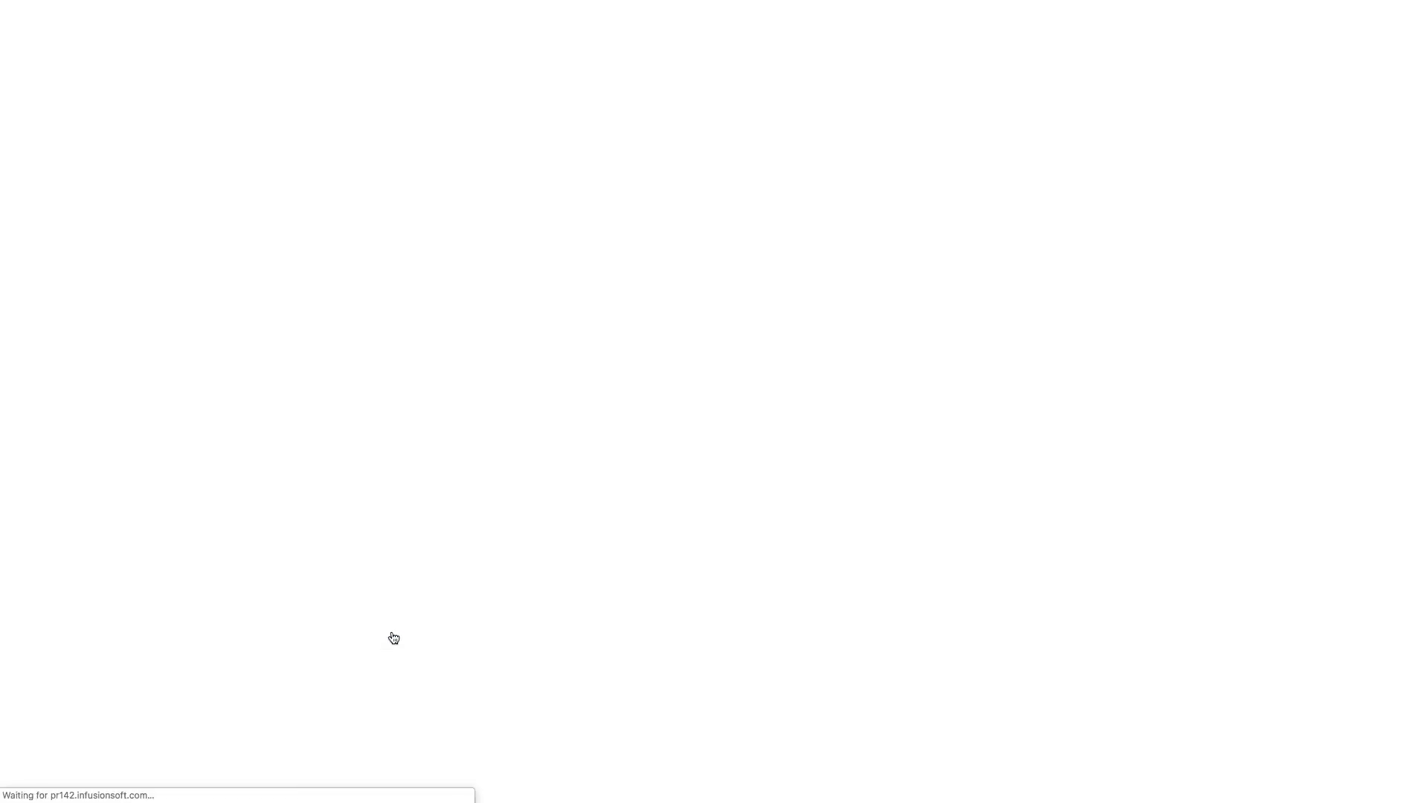
click(221, 226)
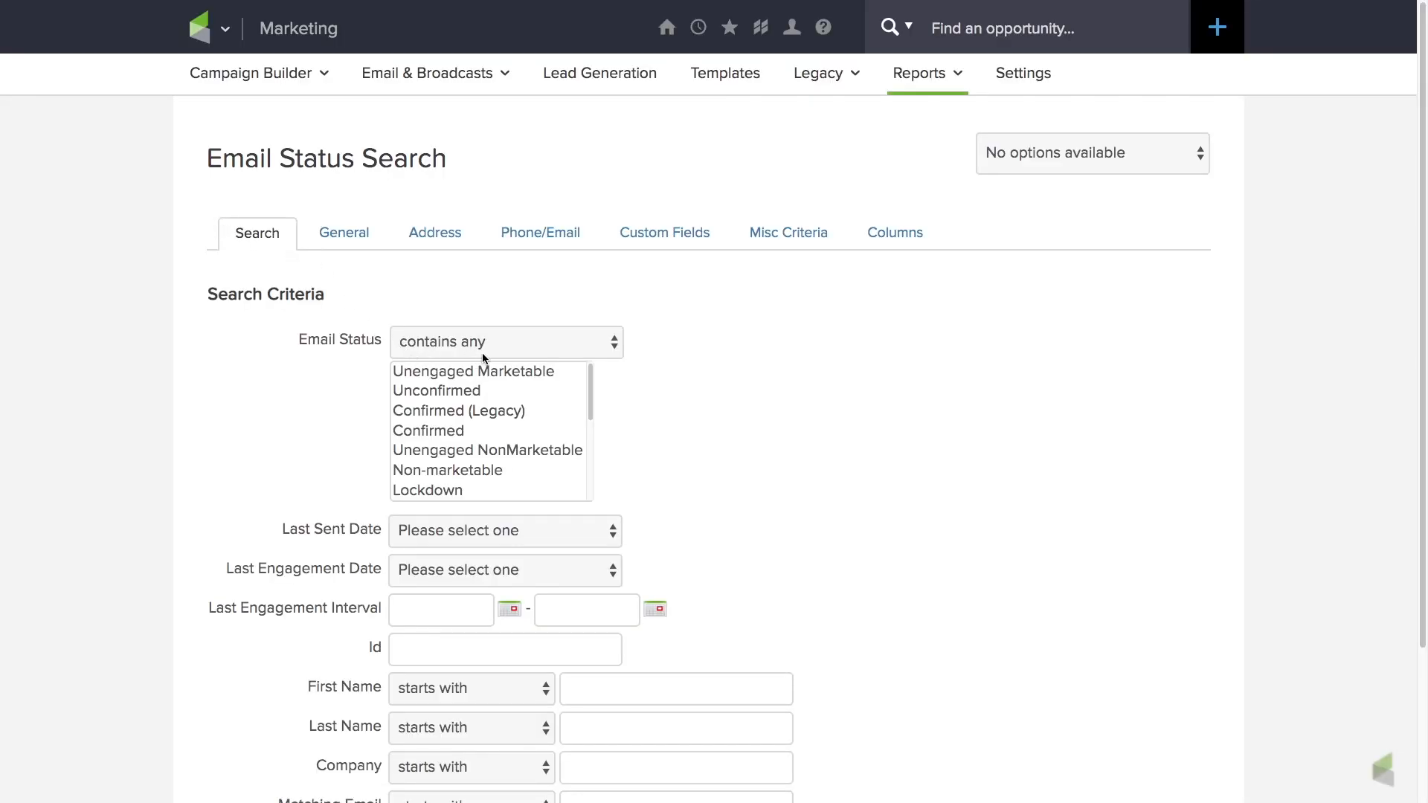
Filter for the Unengaged Marketable, Unconfirmed, Confirmed (Legacy) and Confirmed email statuses with a last engagement date of More Than 12 Months.
click(484, 371)
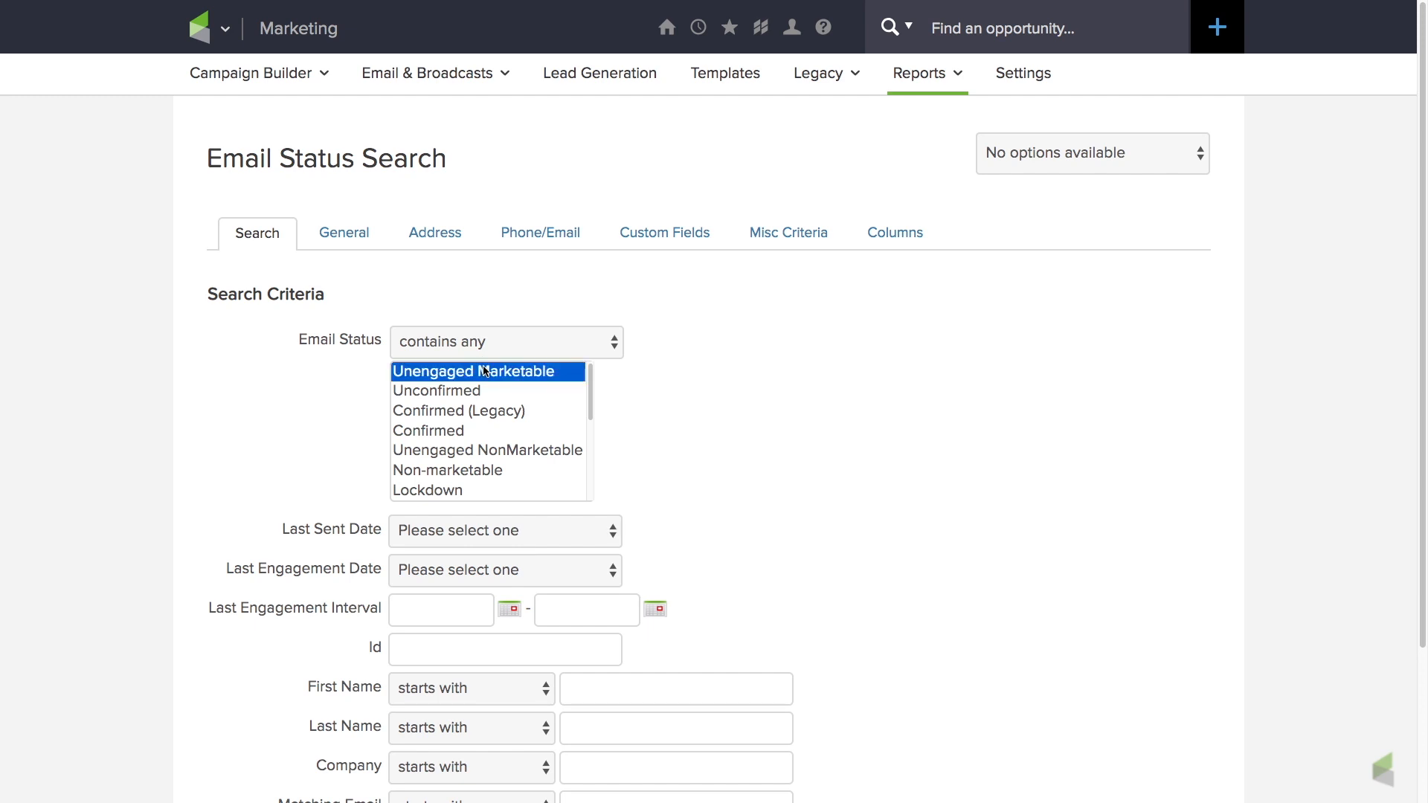
shift+click(475, 392)
shift+click(474, 412)
shift+click(456, 432)
scroll(706, 495, down, 2)
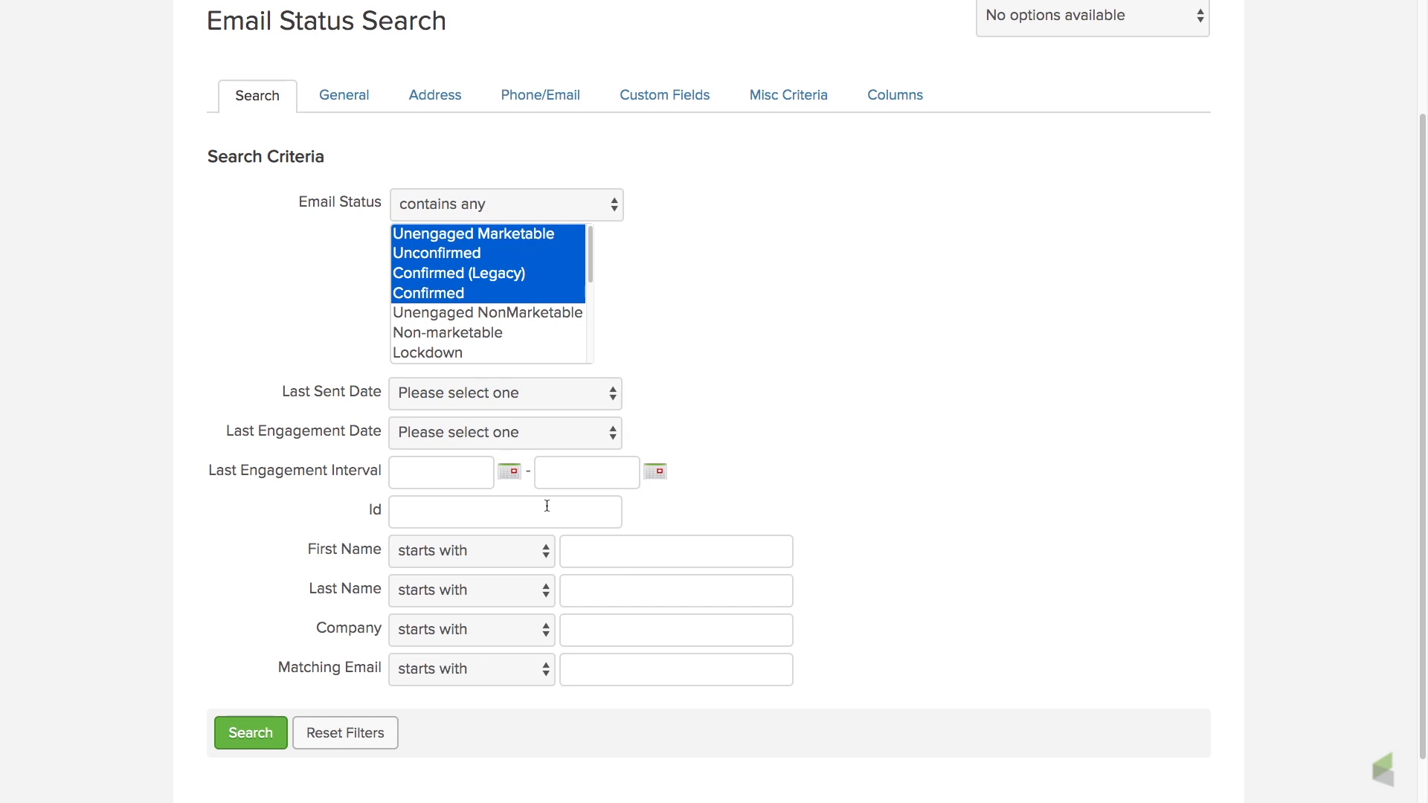
click(615, 439)
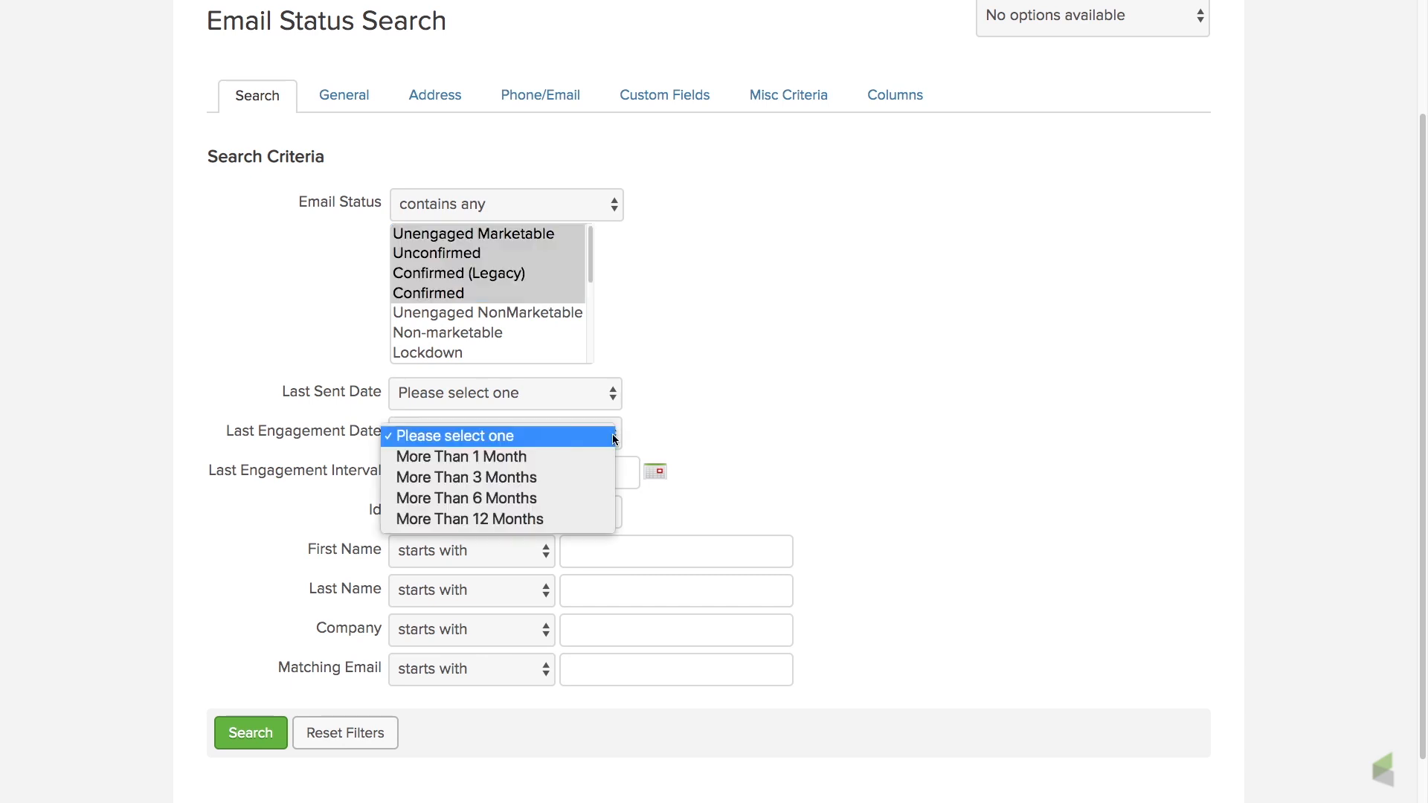
click(536, 519)
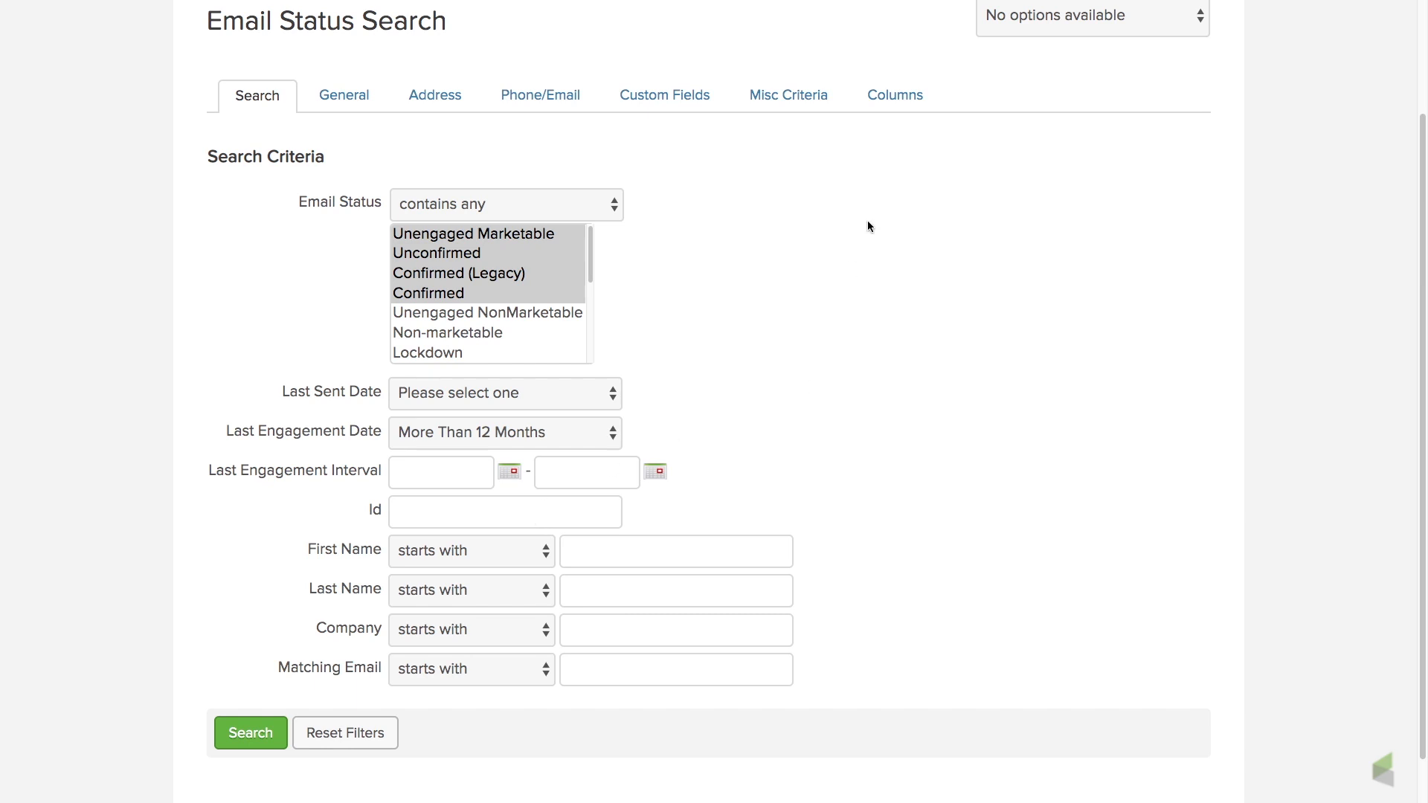
In the miscellaneous criteria, set the start of the Date Created range to 04-02-2000.
click(803, 104)
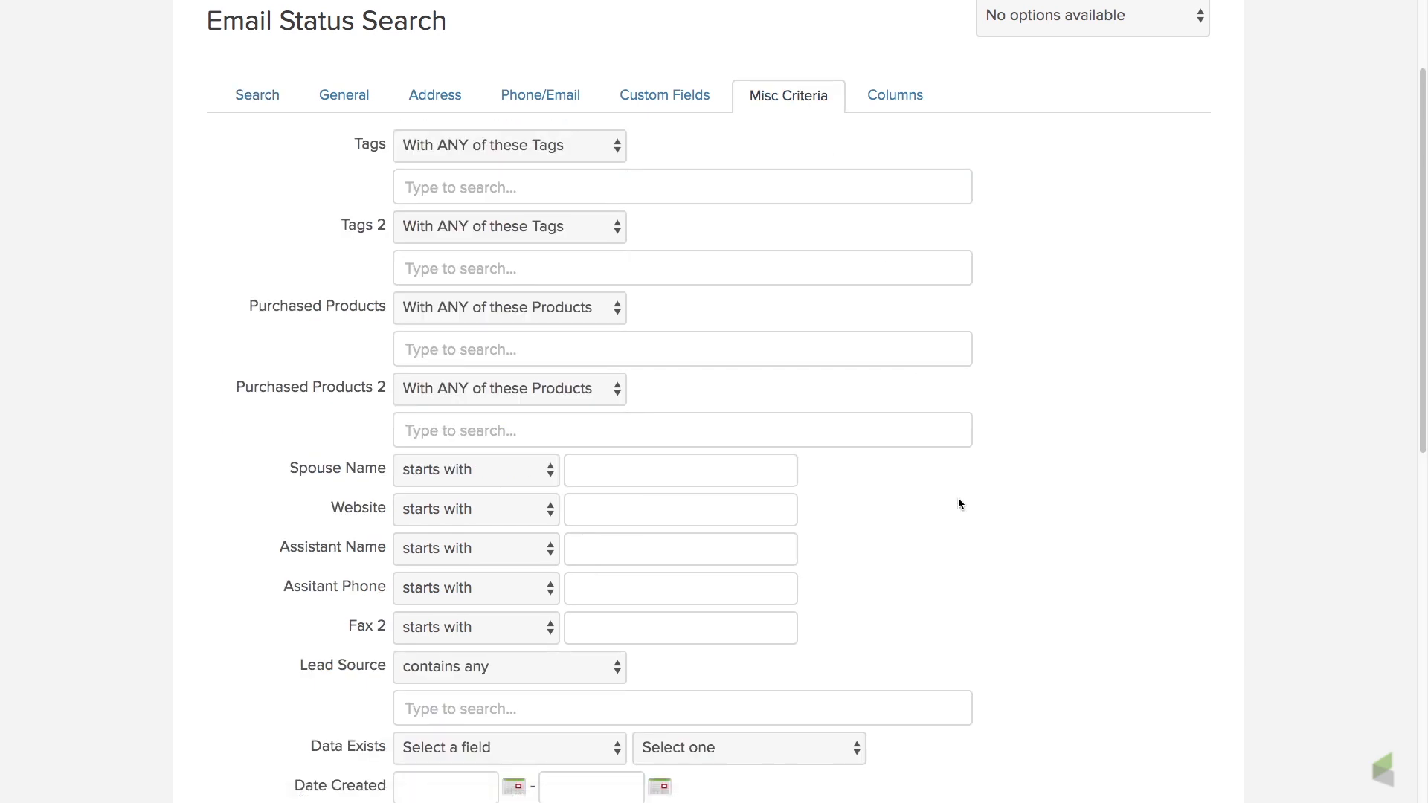
scroll(958, 497, down, 5)
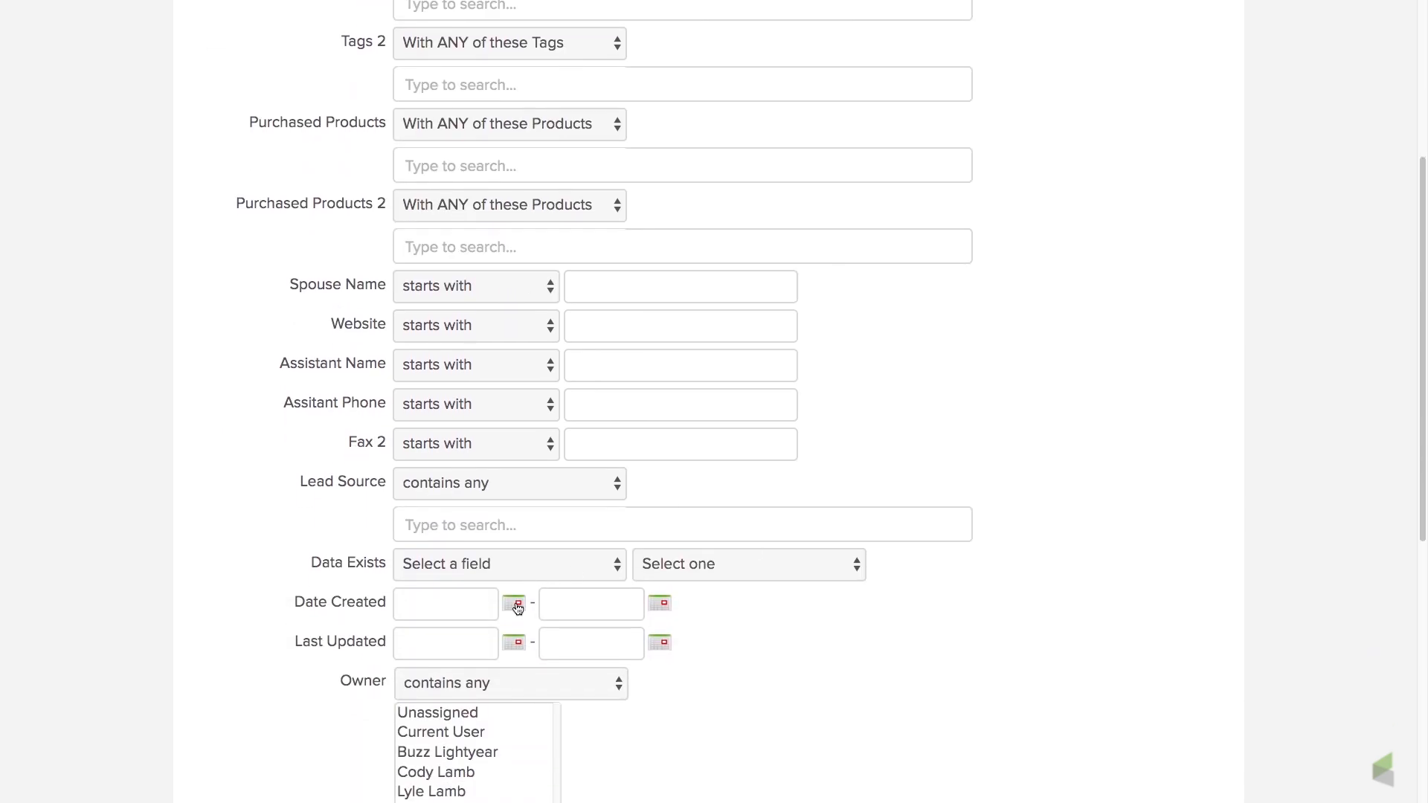
click(517, 607)
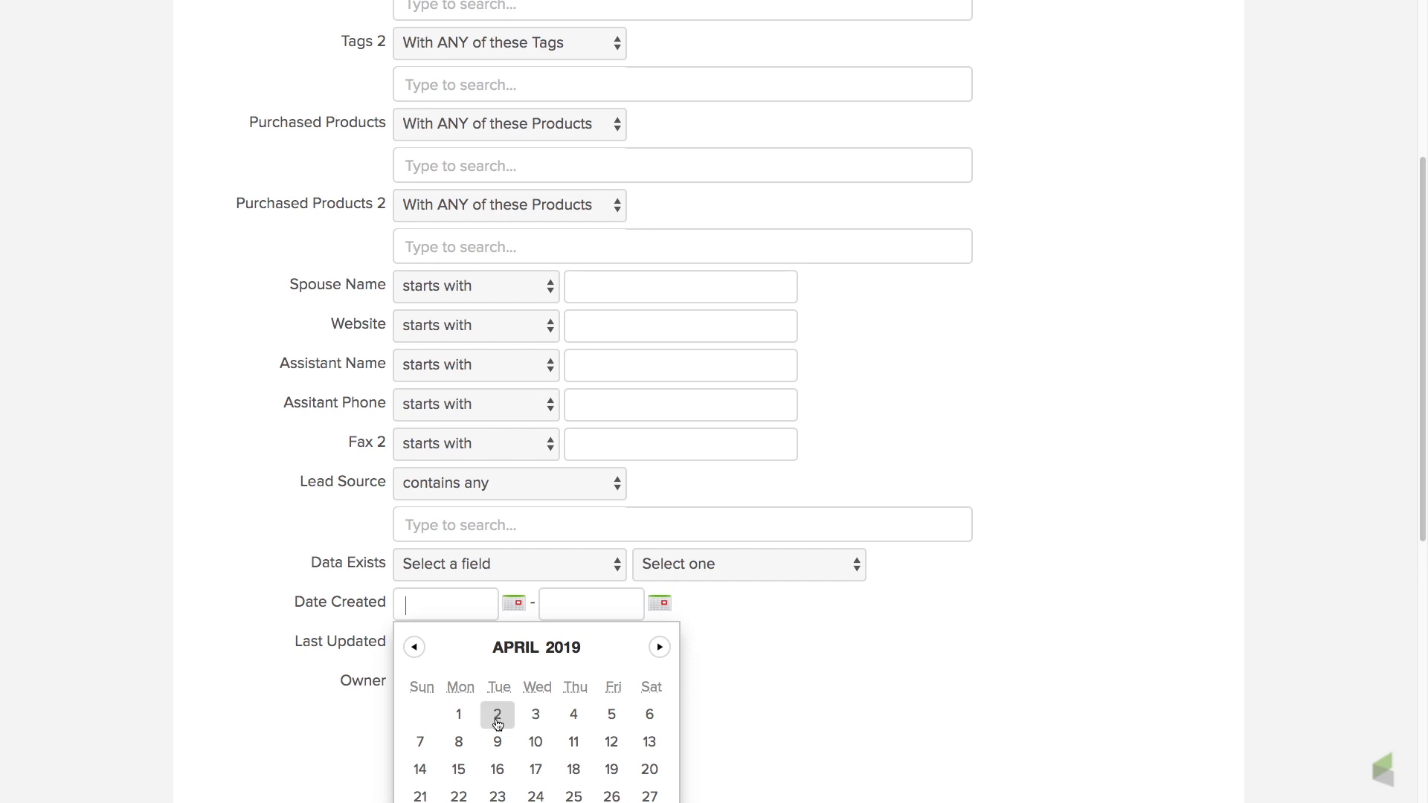
click(496, 715)
click(483, 613)
key(BackSpace)
key(BackSpace)
text(000)
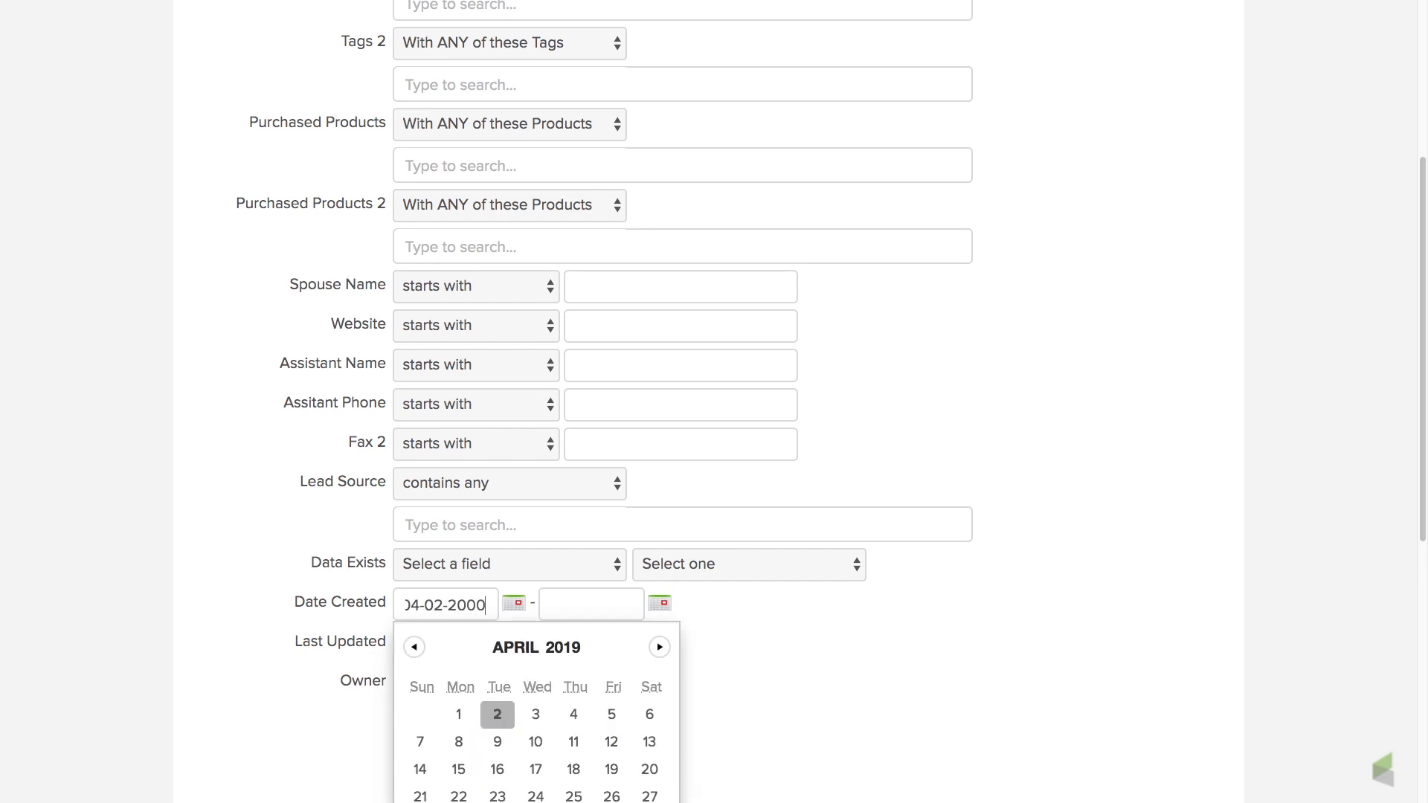
Set the end of the Date Created range to 12-01-2018 and run the search.
click(661, 605)
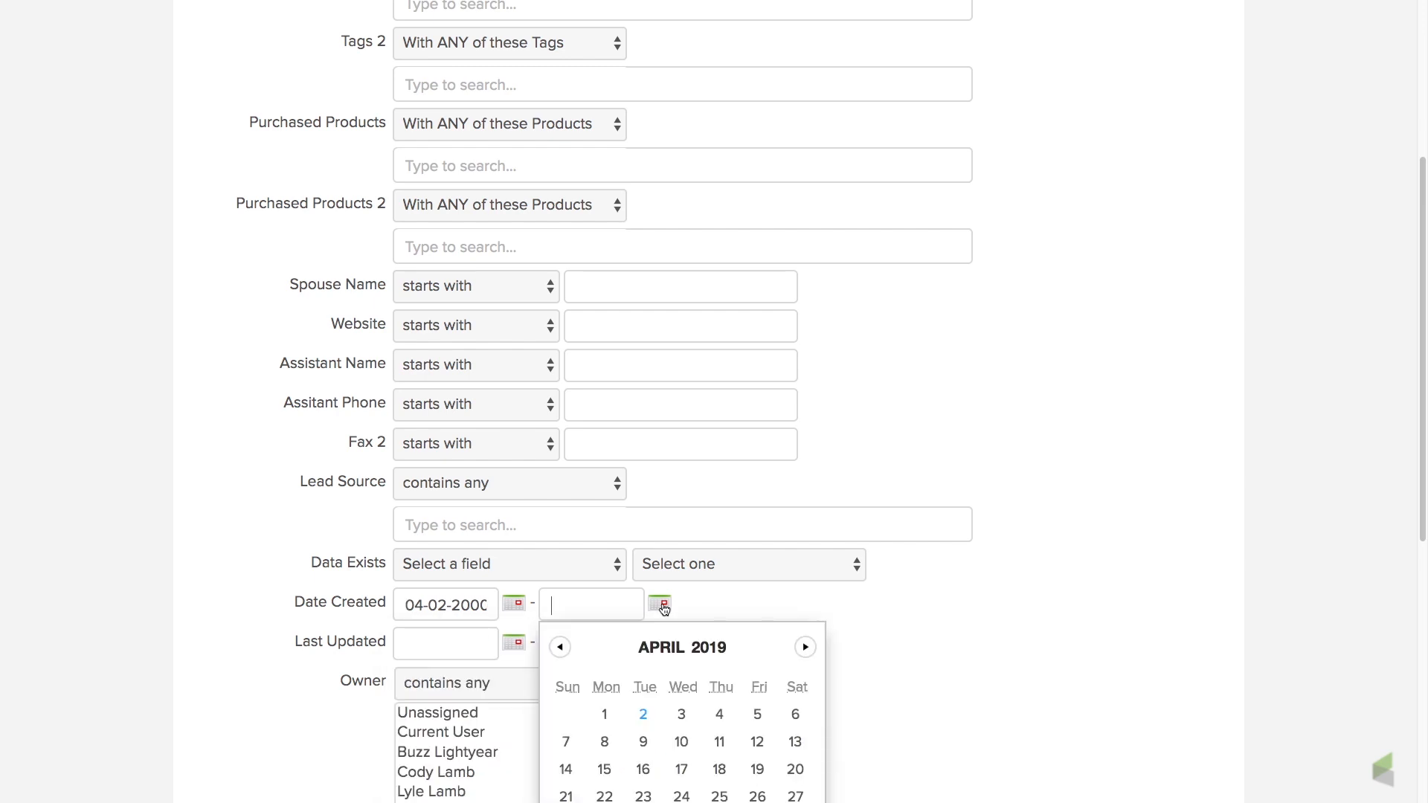
click(560, 647)
click(560, 647)
click(560, 647)
click(560, 647)
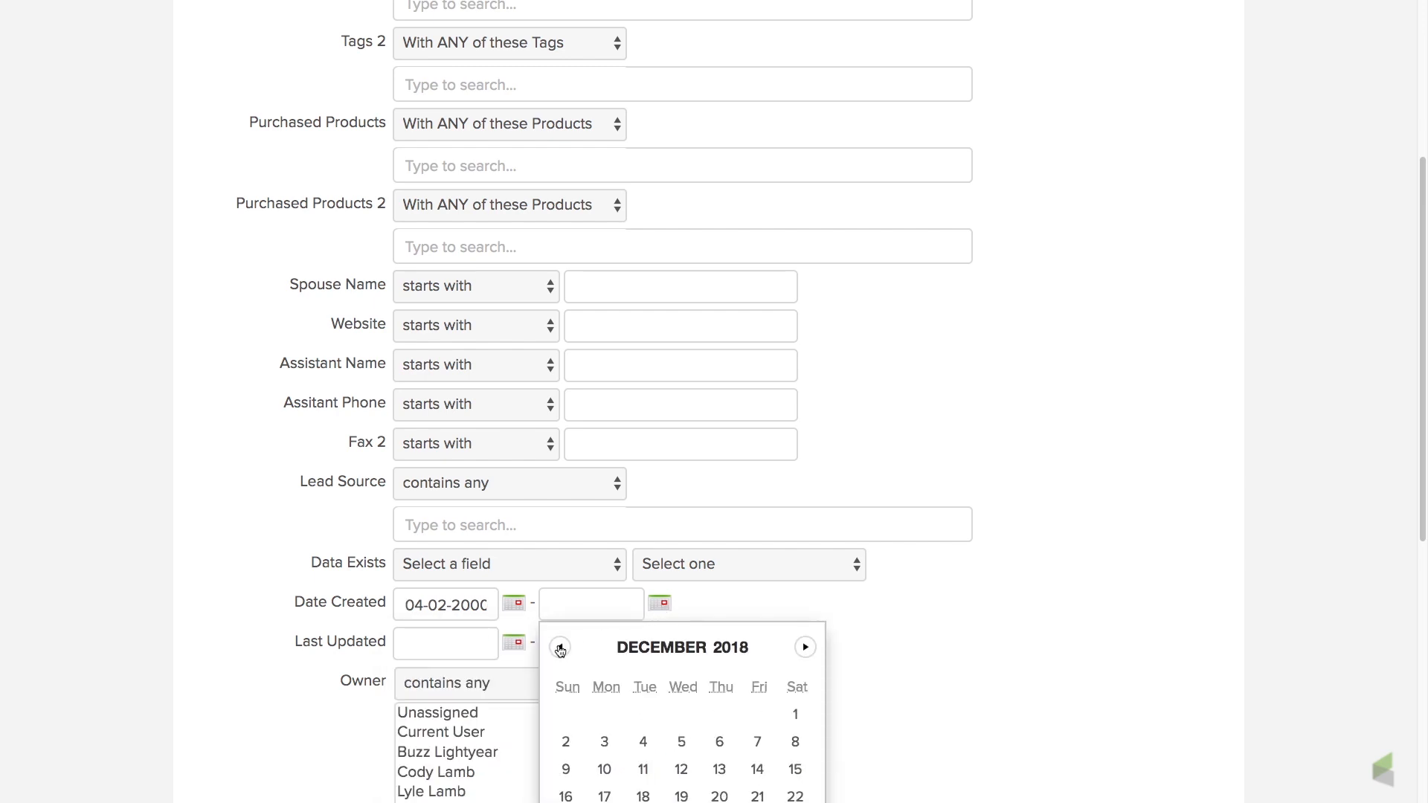
click(796, 715)
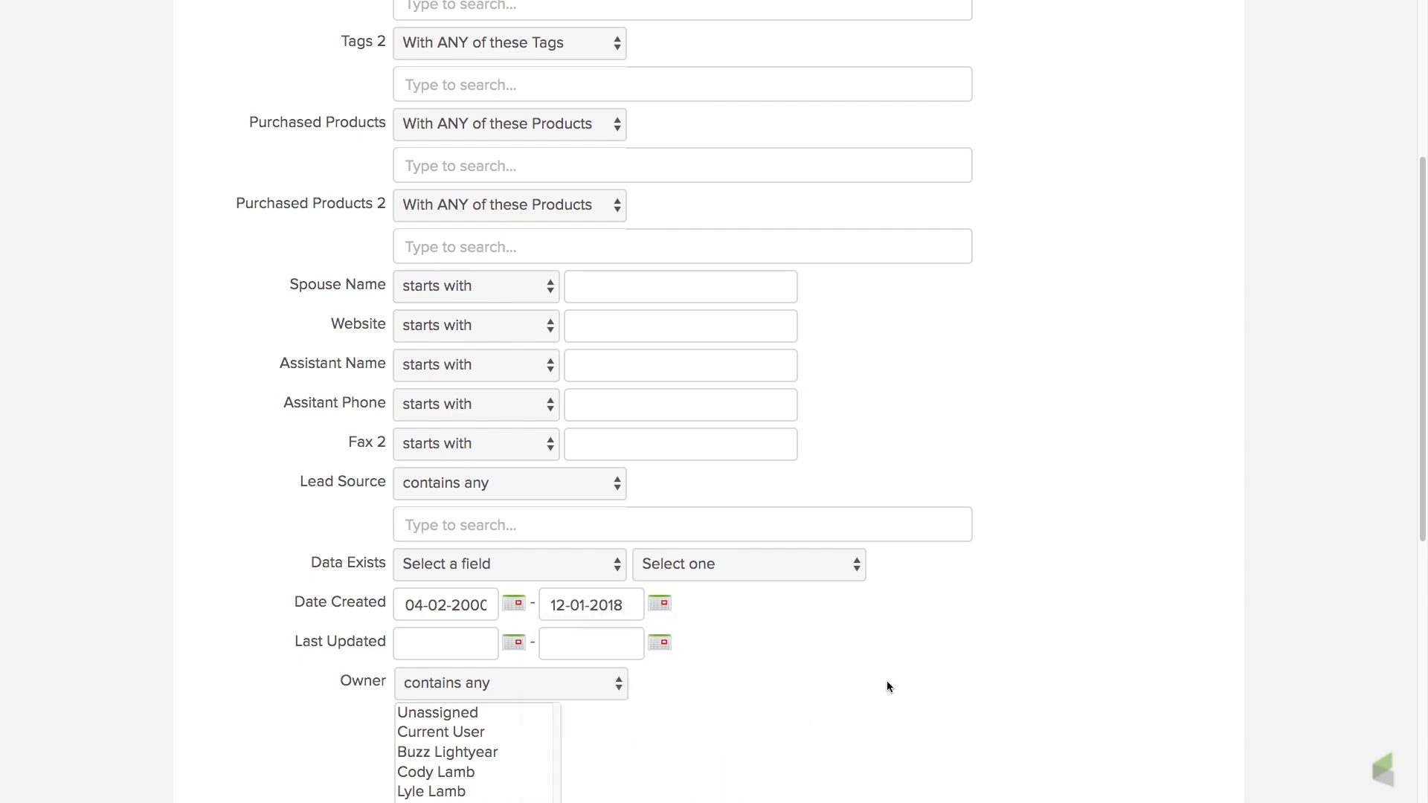
scroll(887, 680, down, 7)
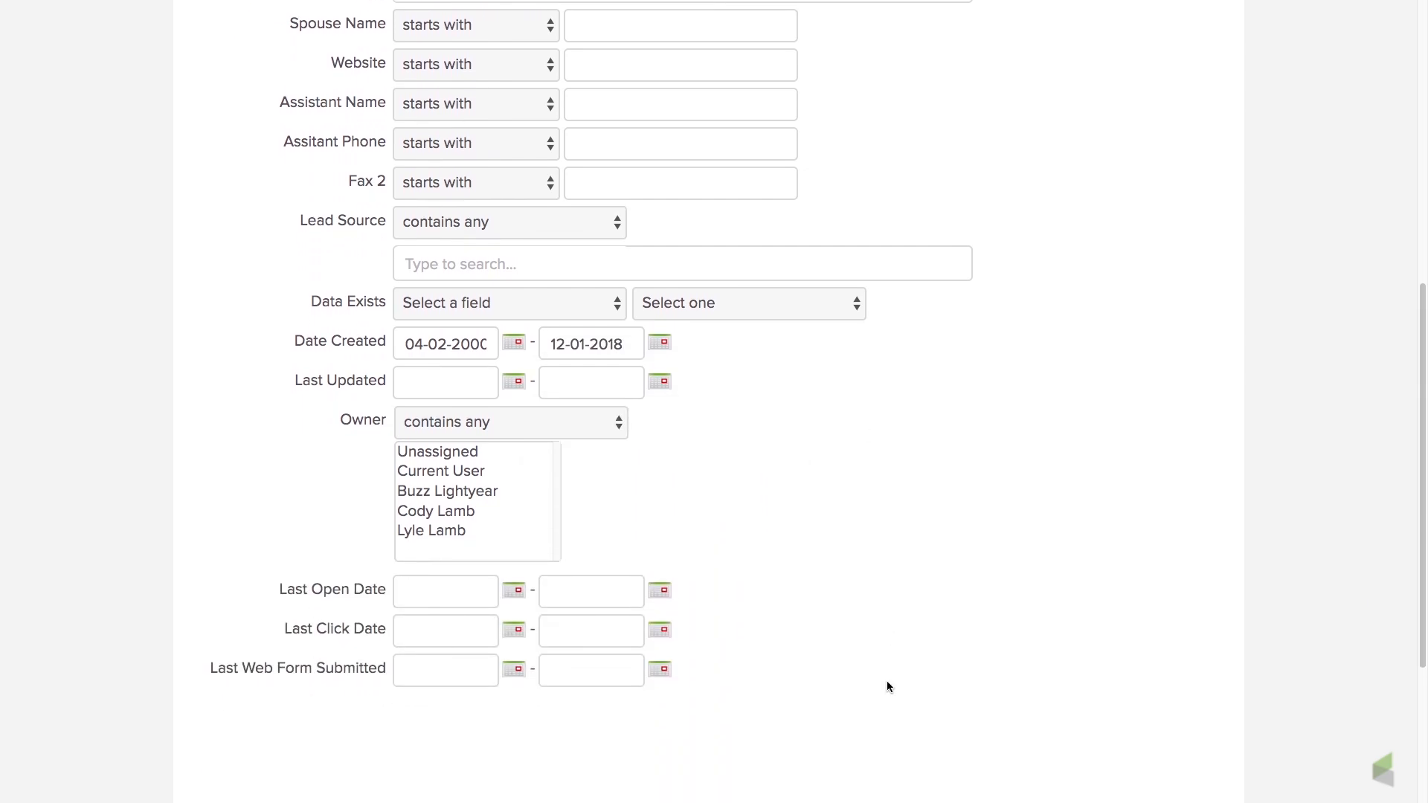
click(269, 683)
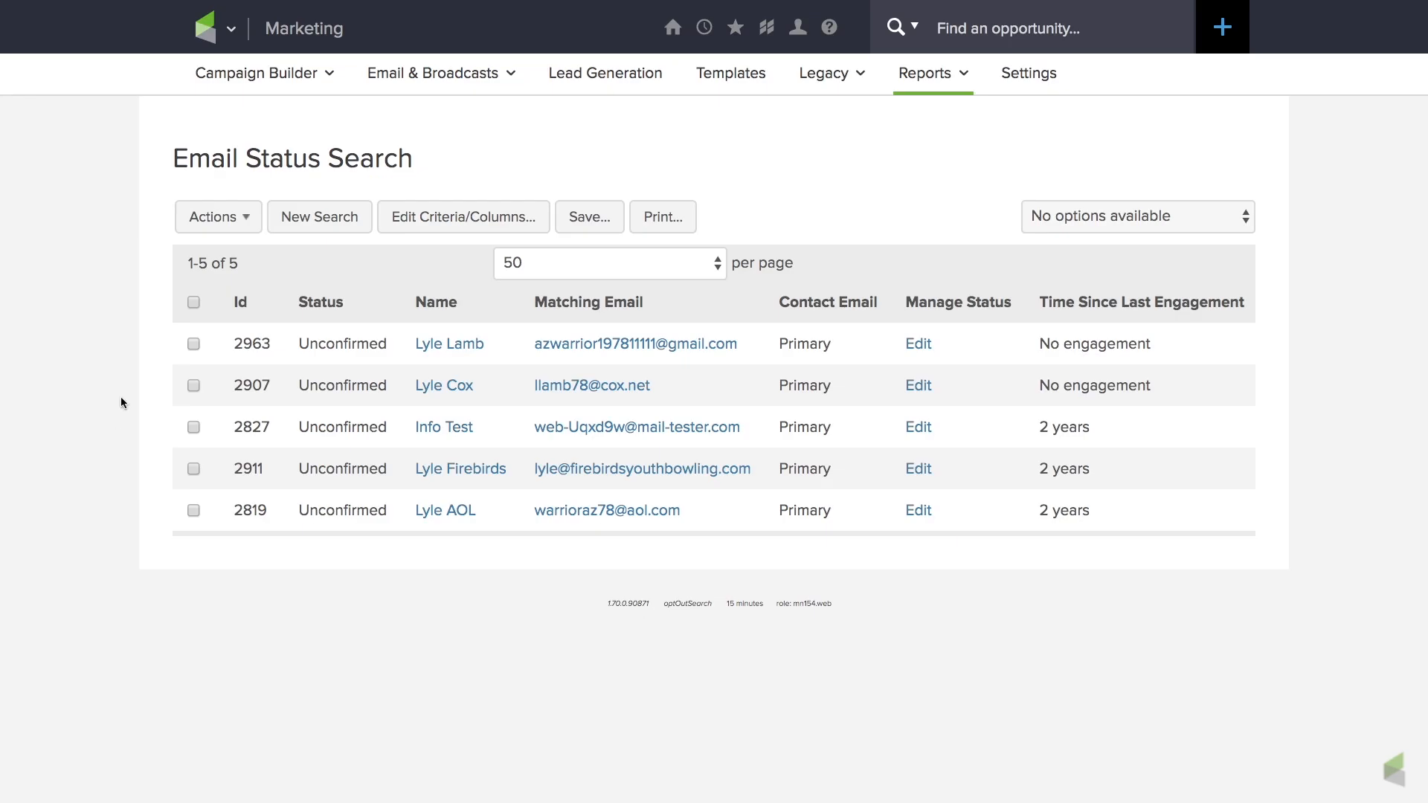
Select all contacts in the search results and start the Update Opt-In/Out Status action for them.
click(193, 302)
click(245, 218)
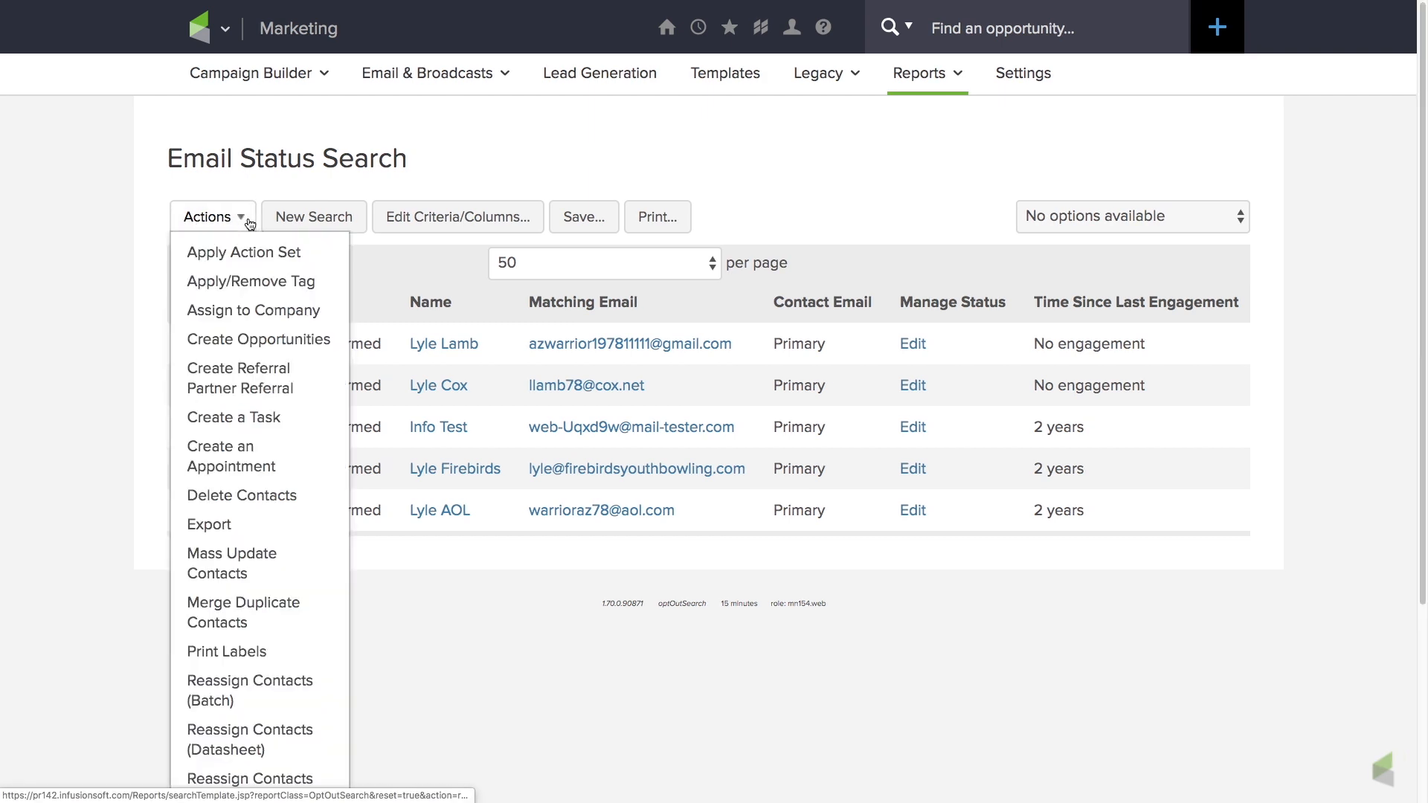
scroll(250, 554, down, 5)
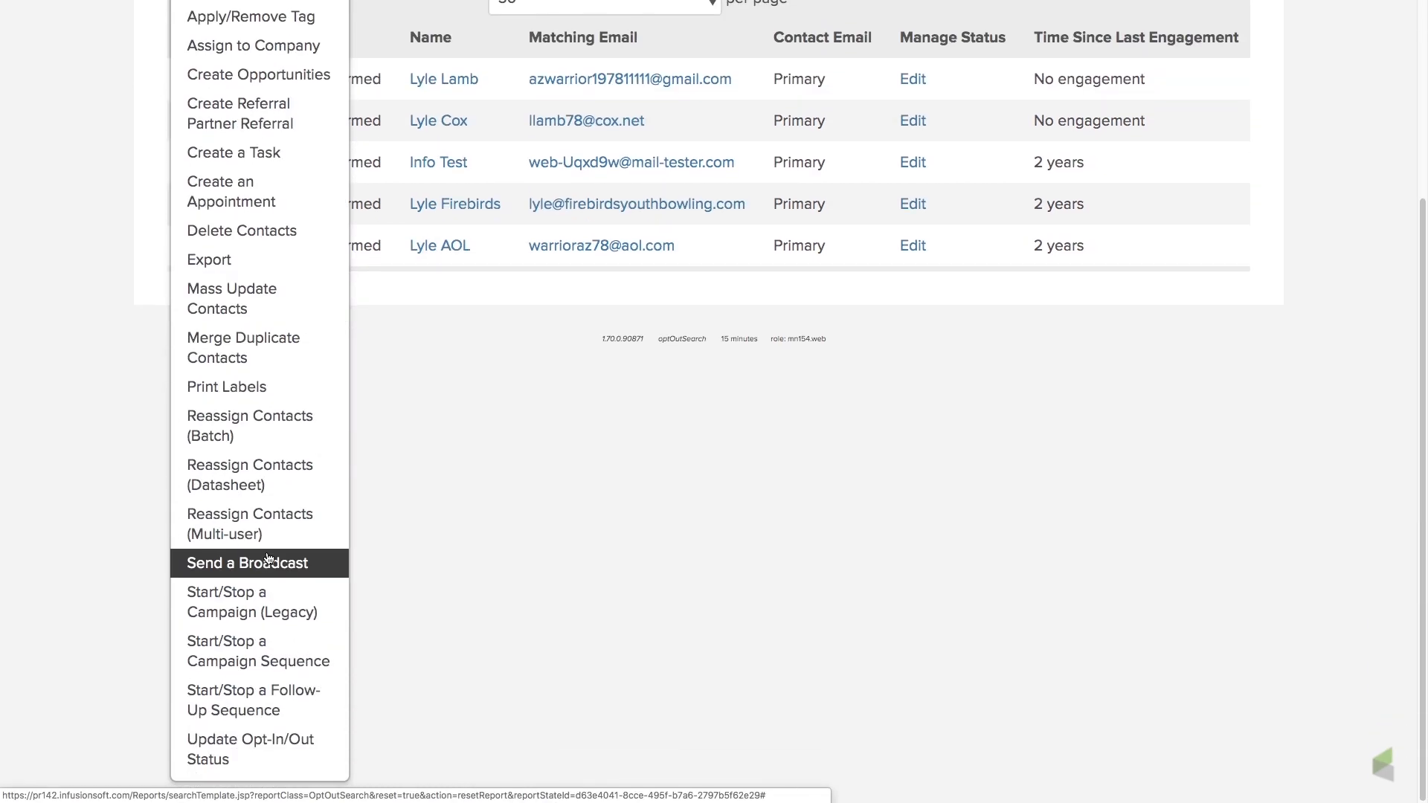
click(251, 747)
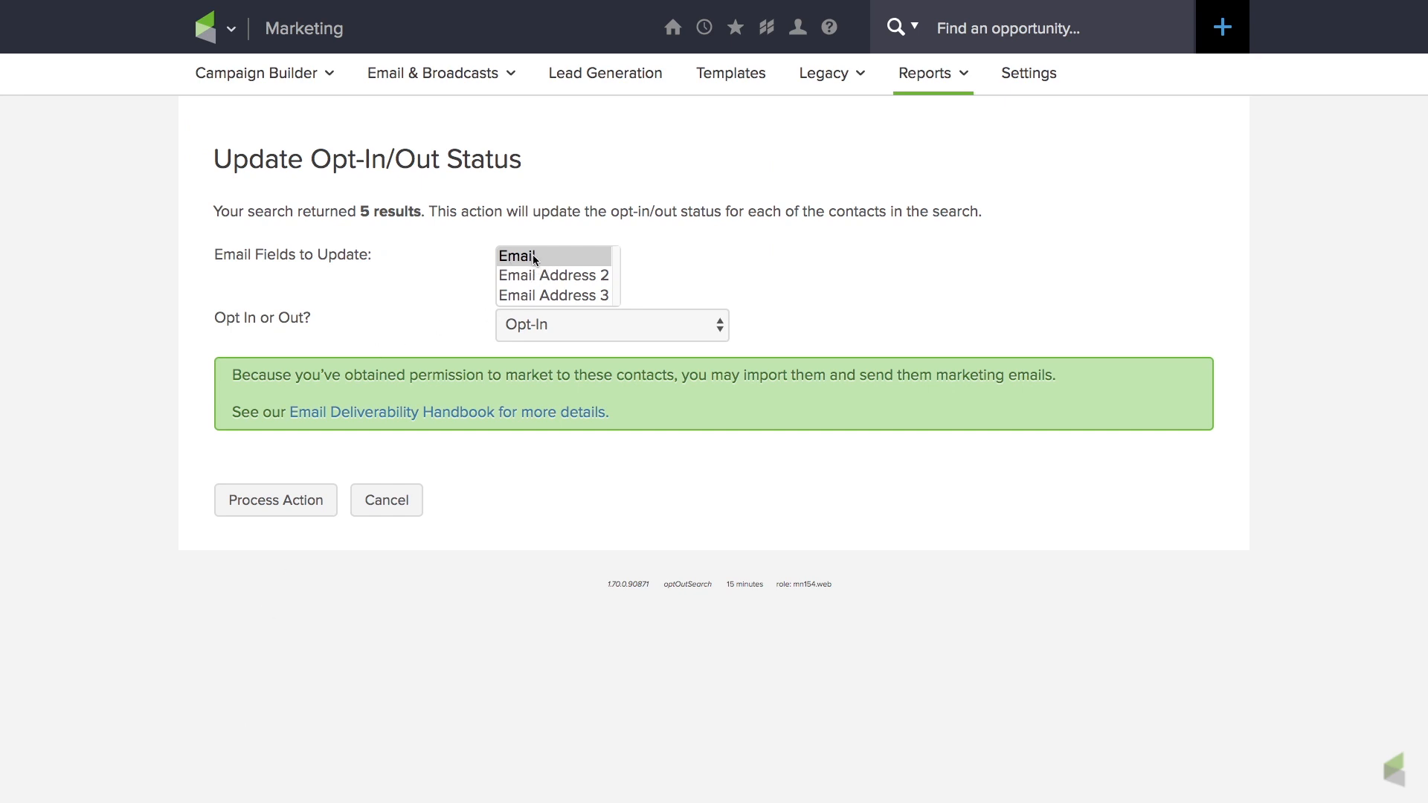
Set the contacts to Opt-Out with the reason "Unengaged Greater than 12 Months" and process the action.
click(721, 329)
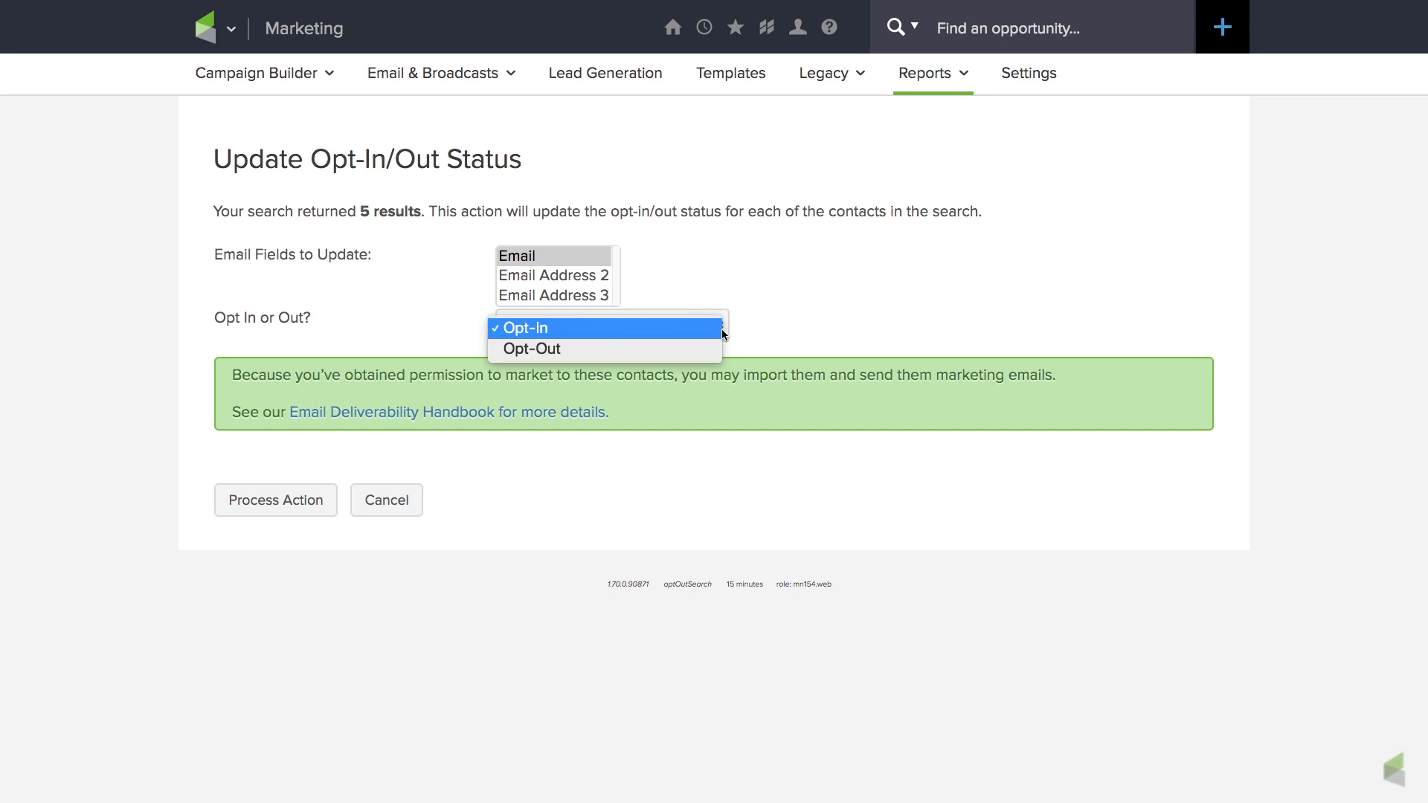
click(622, 356)
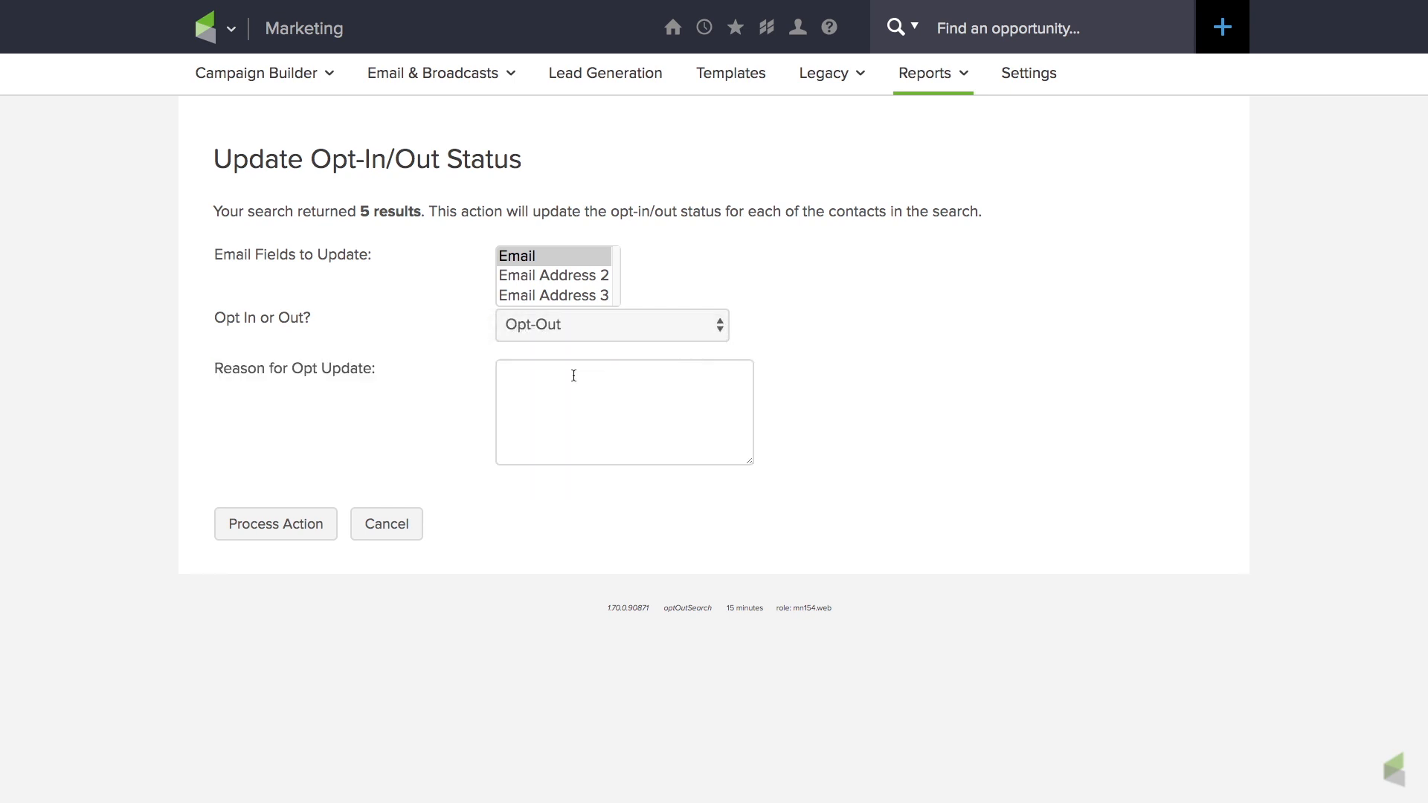
text(Unengaged Greater than 12 Months)
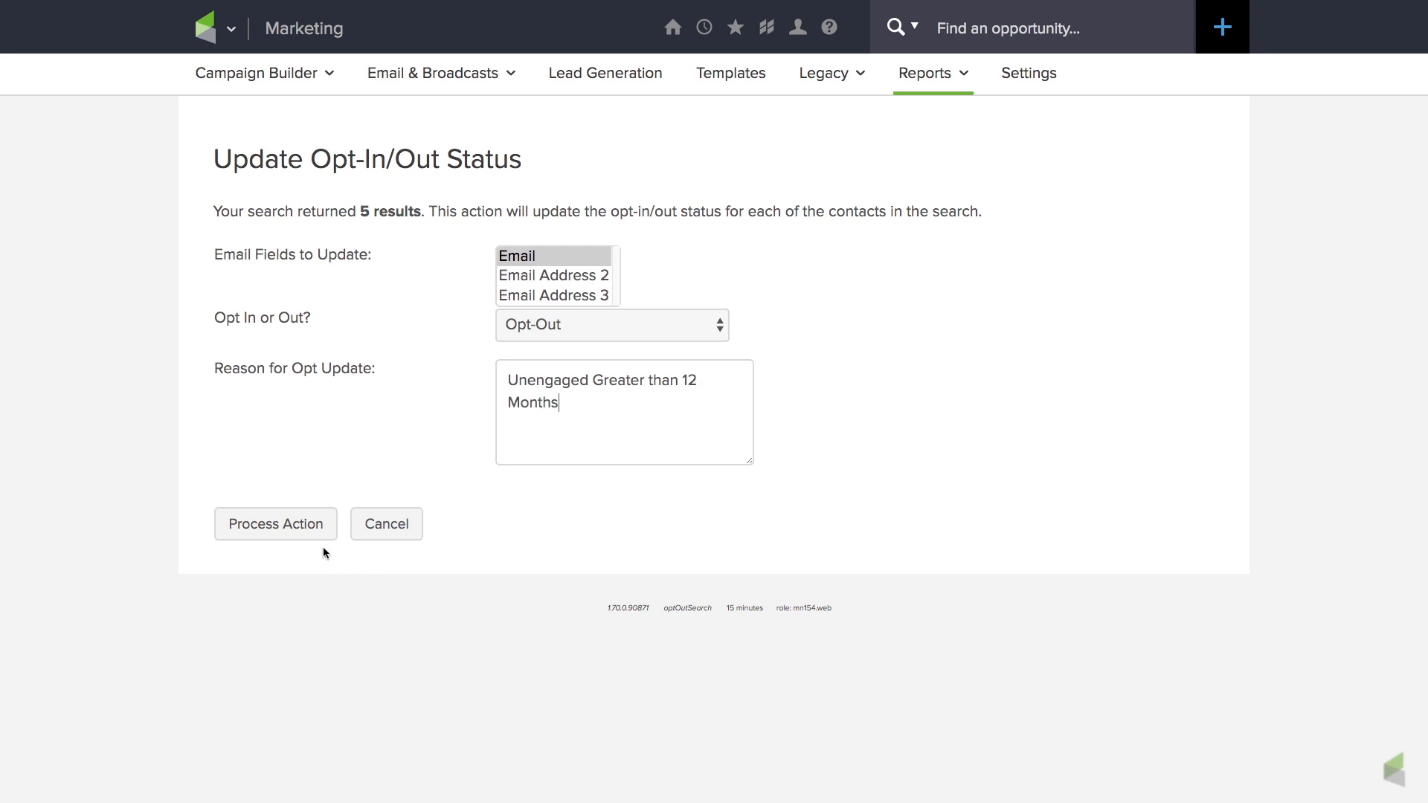
click(310, 523)
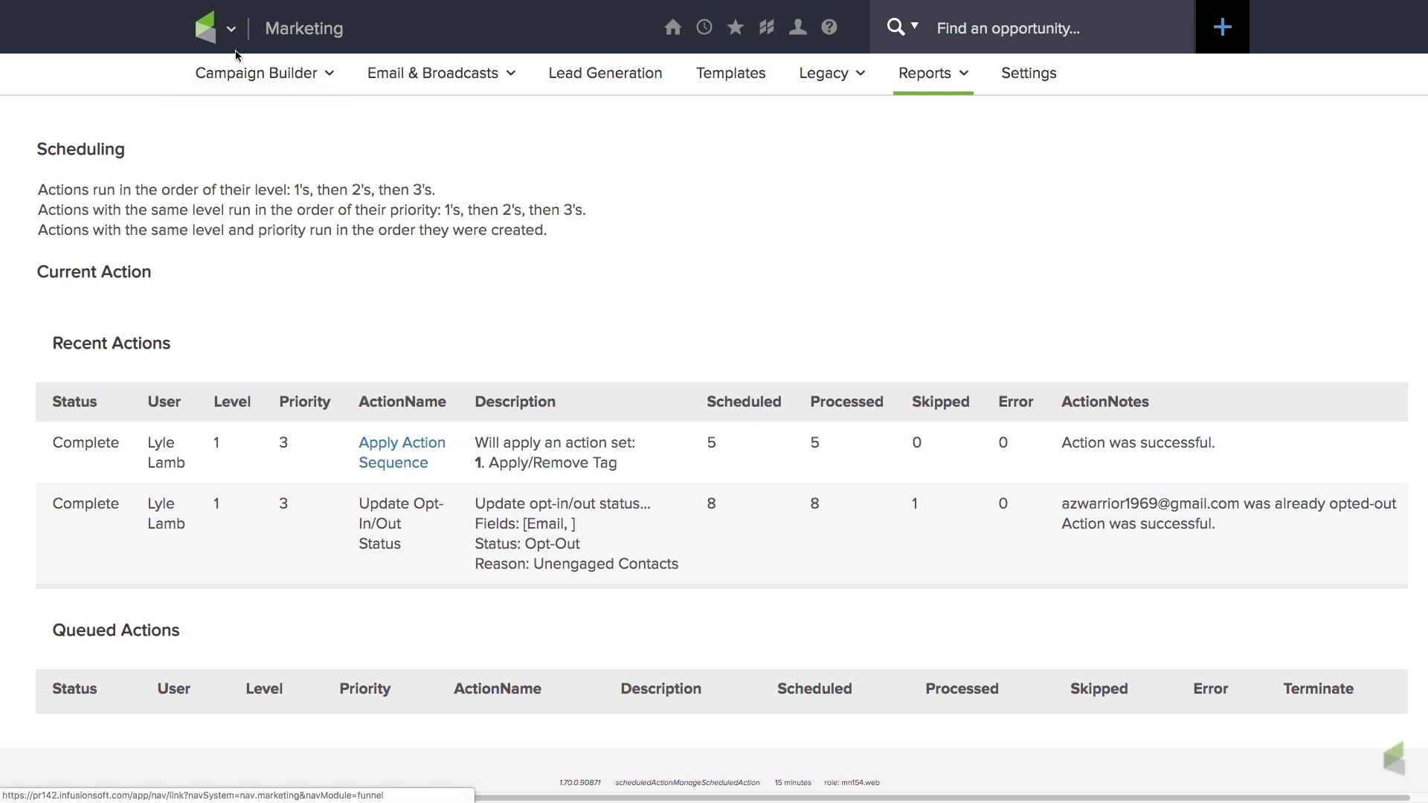
Return to the marketing reports and start another new Email Status Search.
click(232, 31)
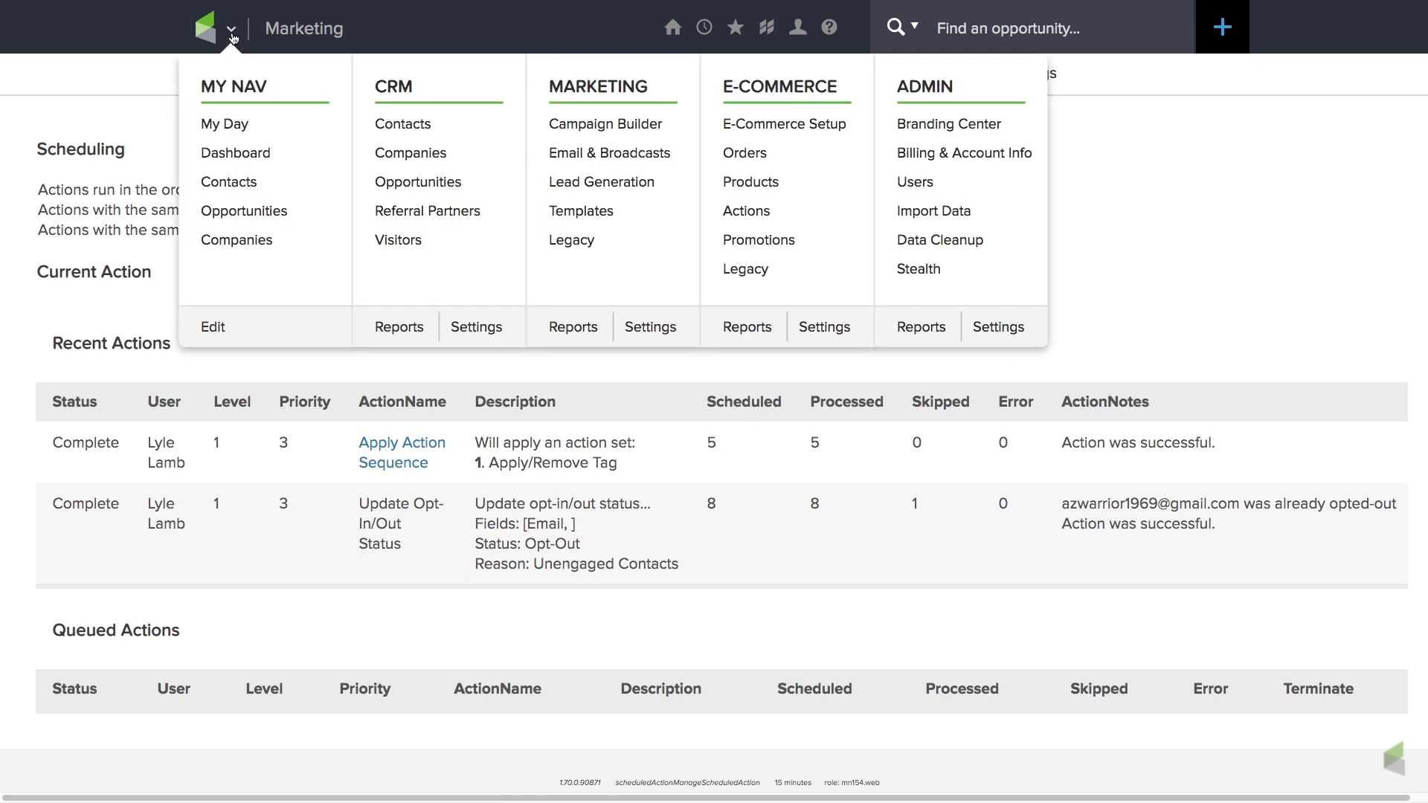
click(581, 328)
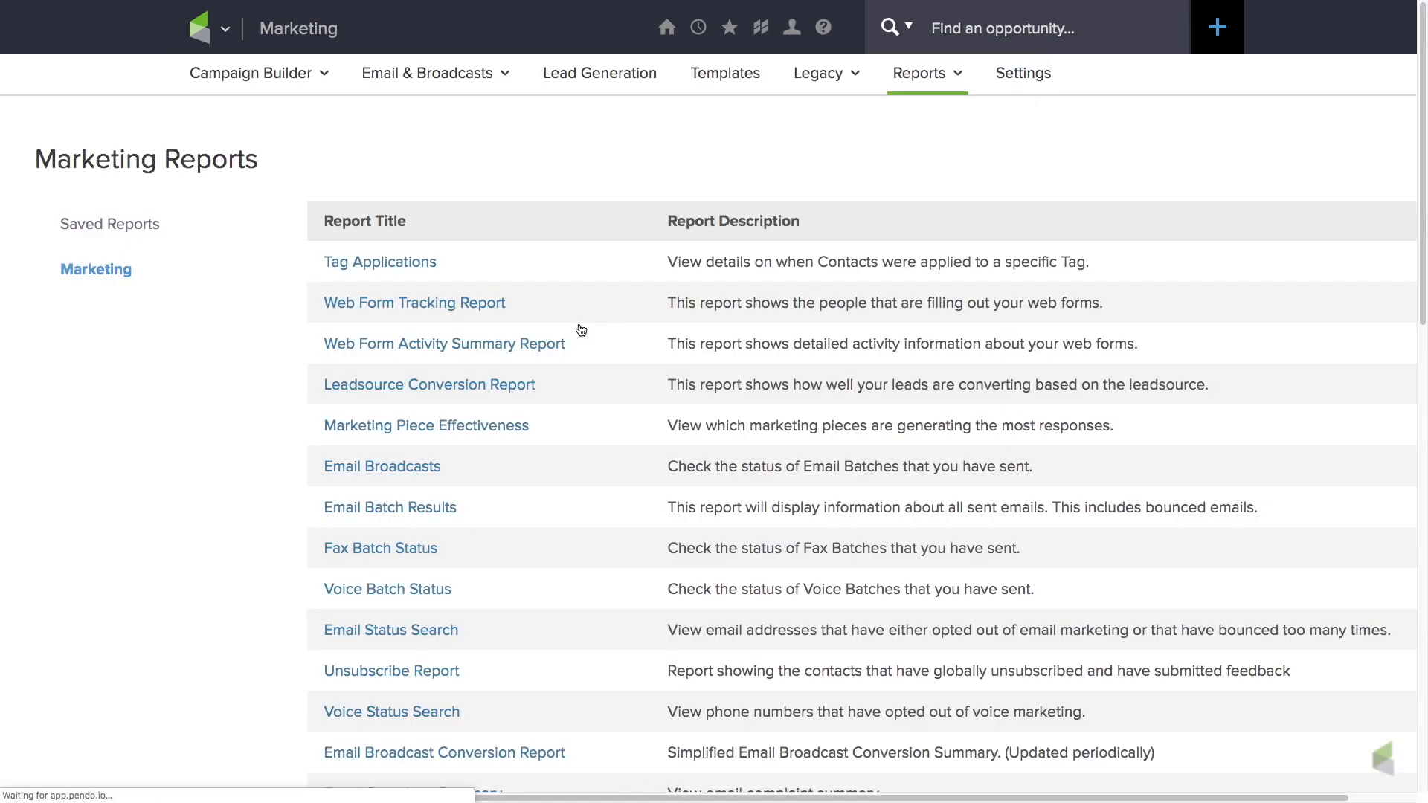
scroll(494, 548, down, 3)
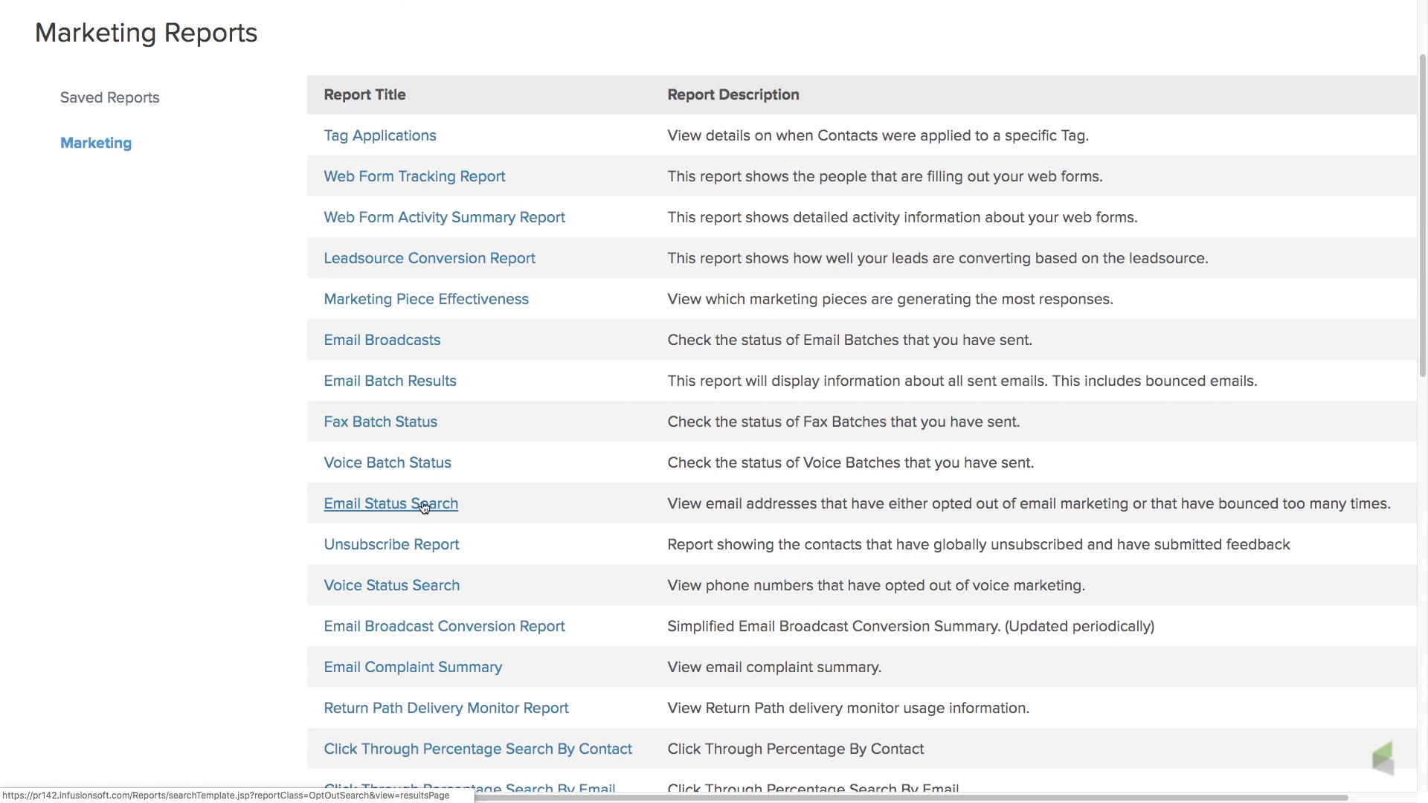
click(424, 507)
click(225, 220)
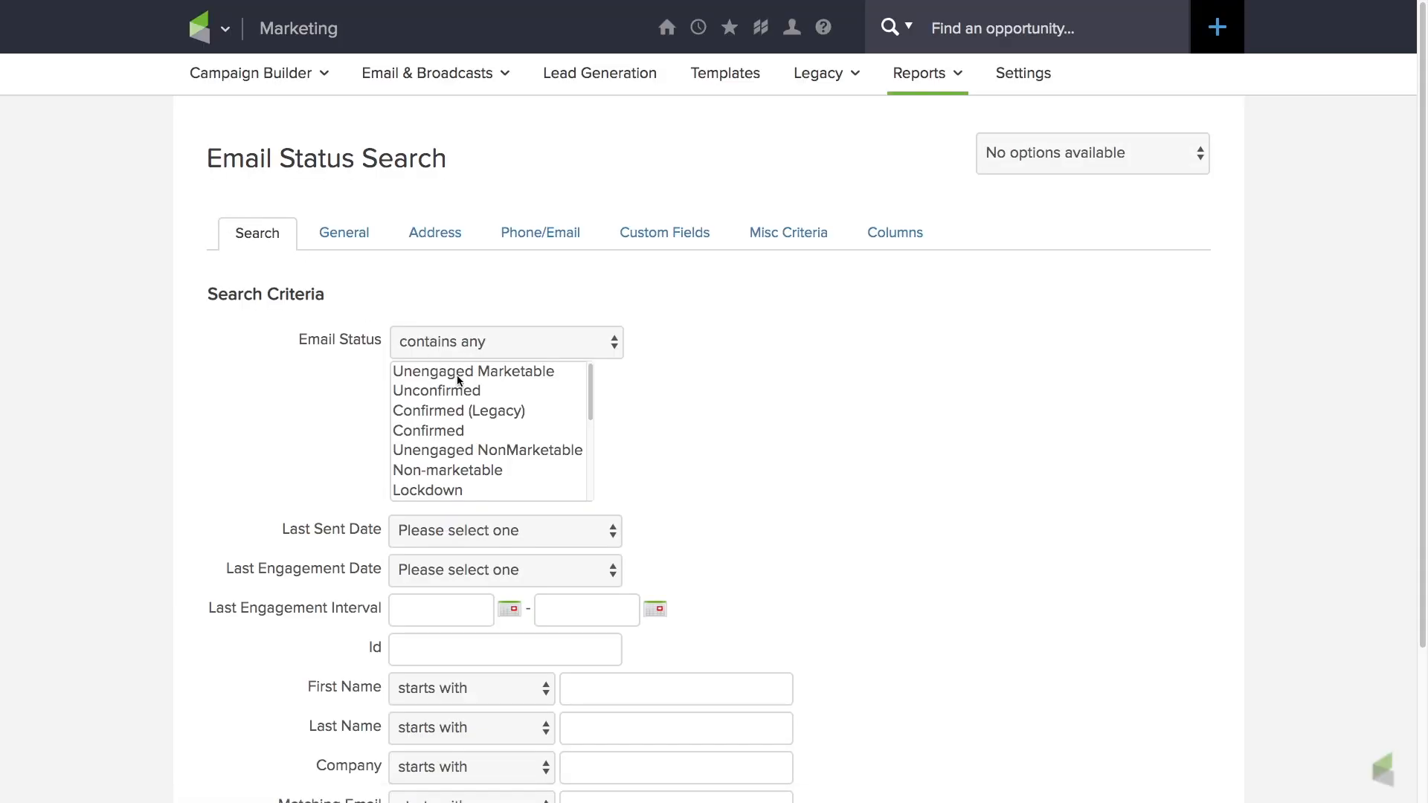
Select the email statuses from Unengaged Marketable through Confirmed and set the last engagement date to More Than 6 Months.
click(458, 373)
shift+click(441, 430)
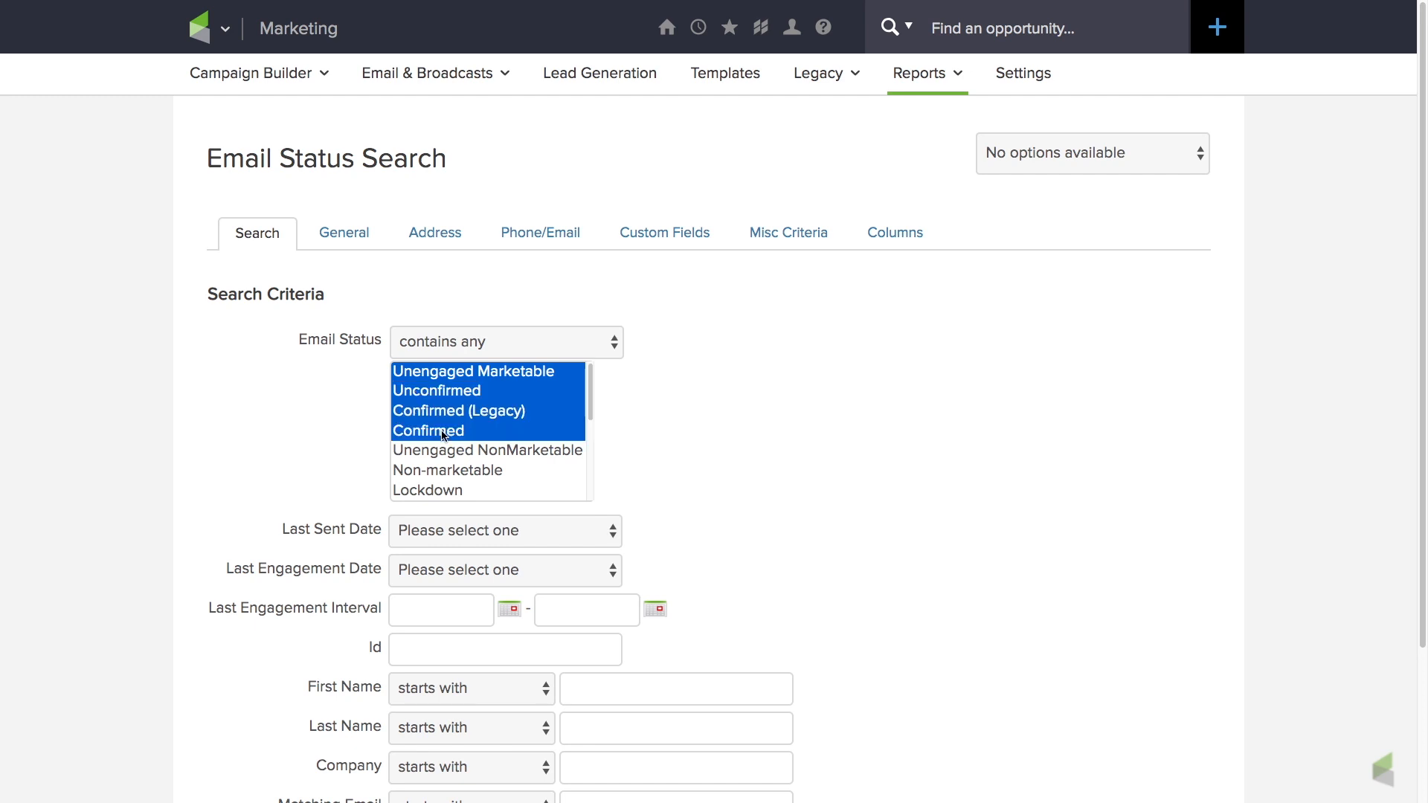
scroll(716, 515, down, 2)
scroll(717, 516, down, 1)
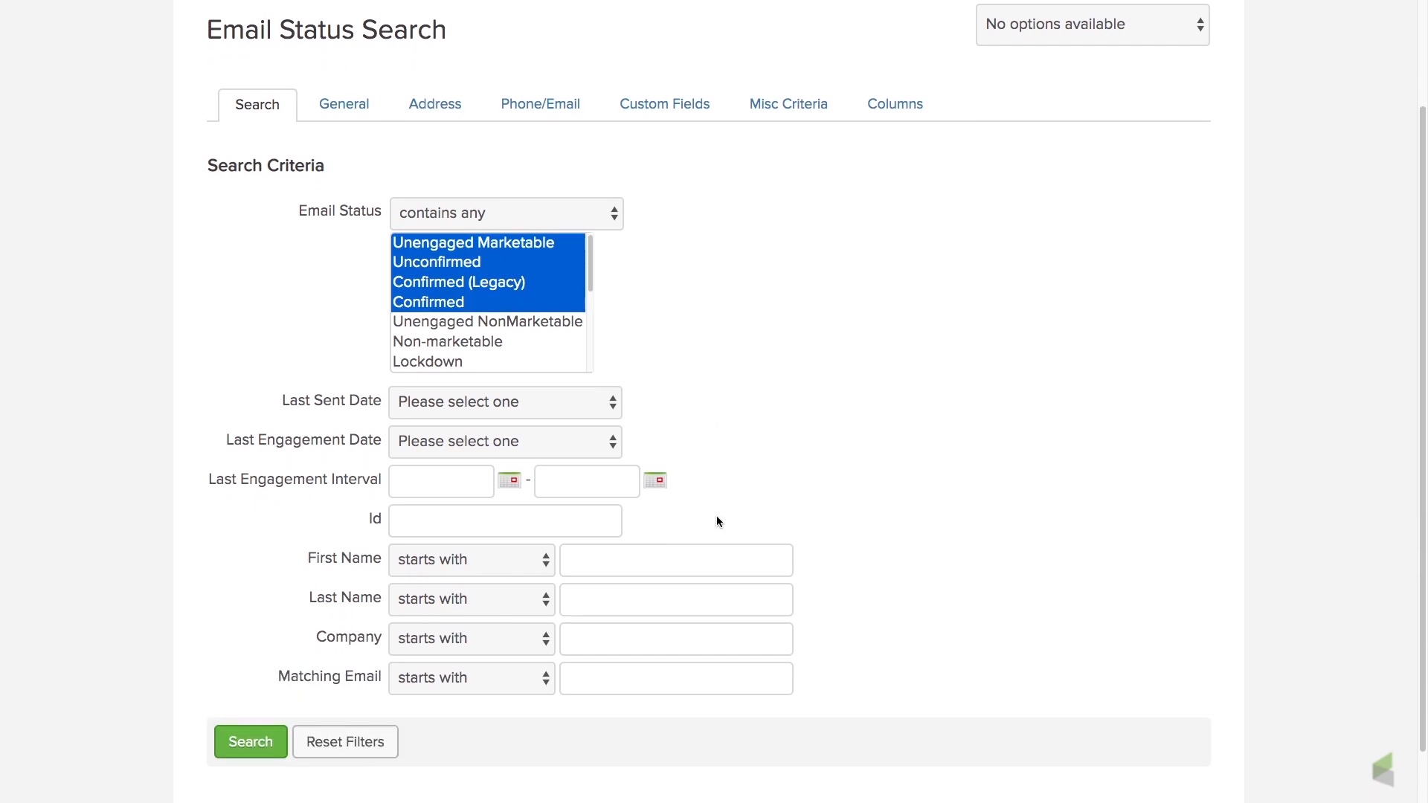
click(613, 445)
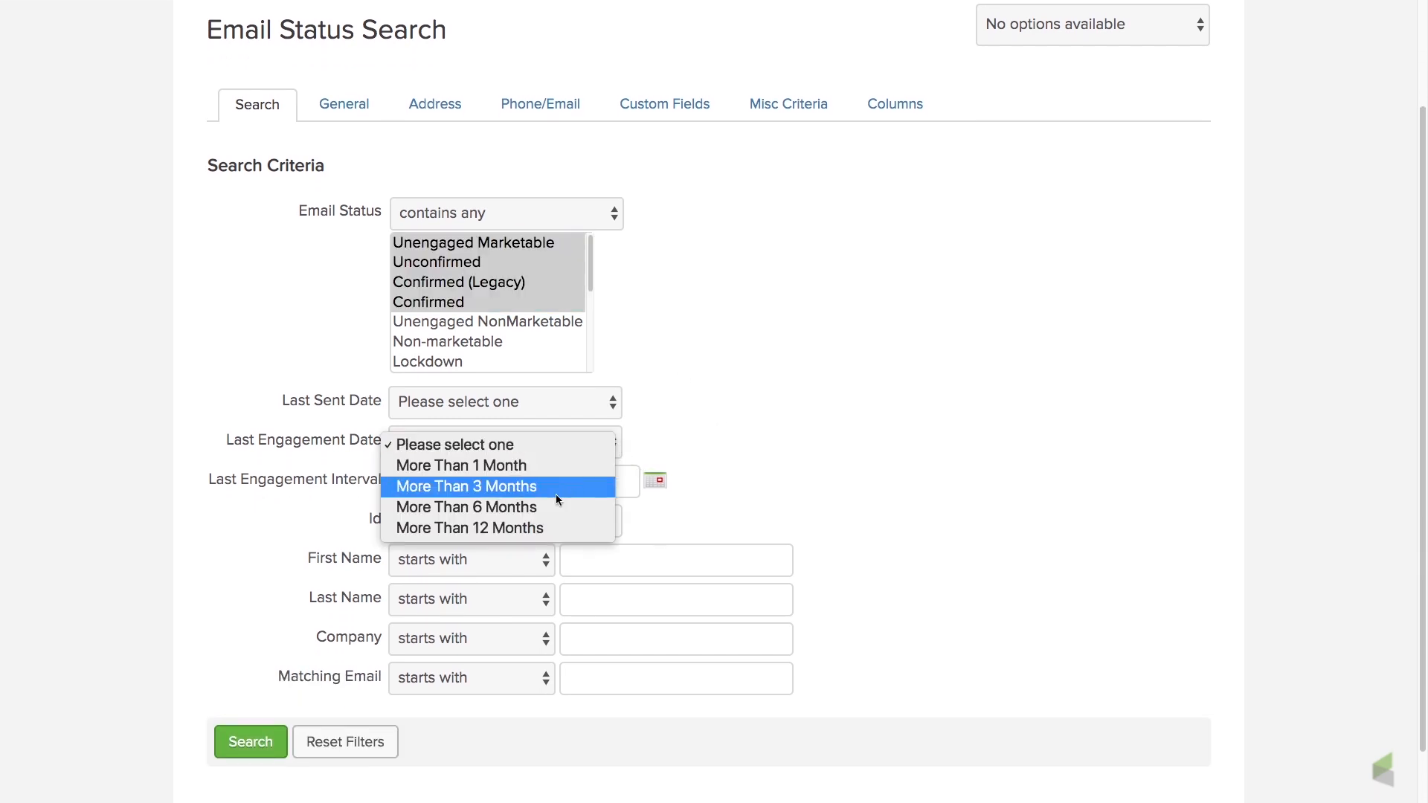
click(536, 508)
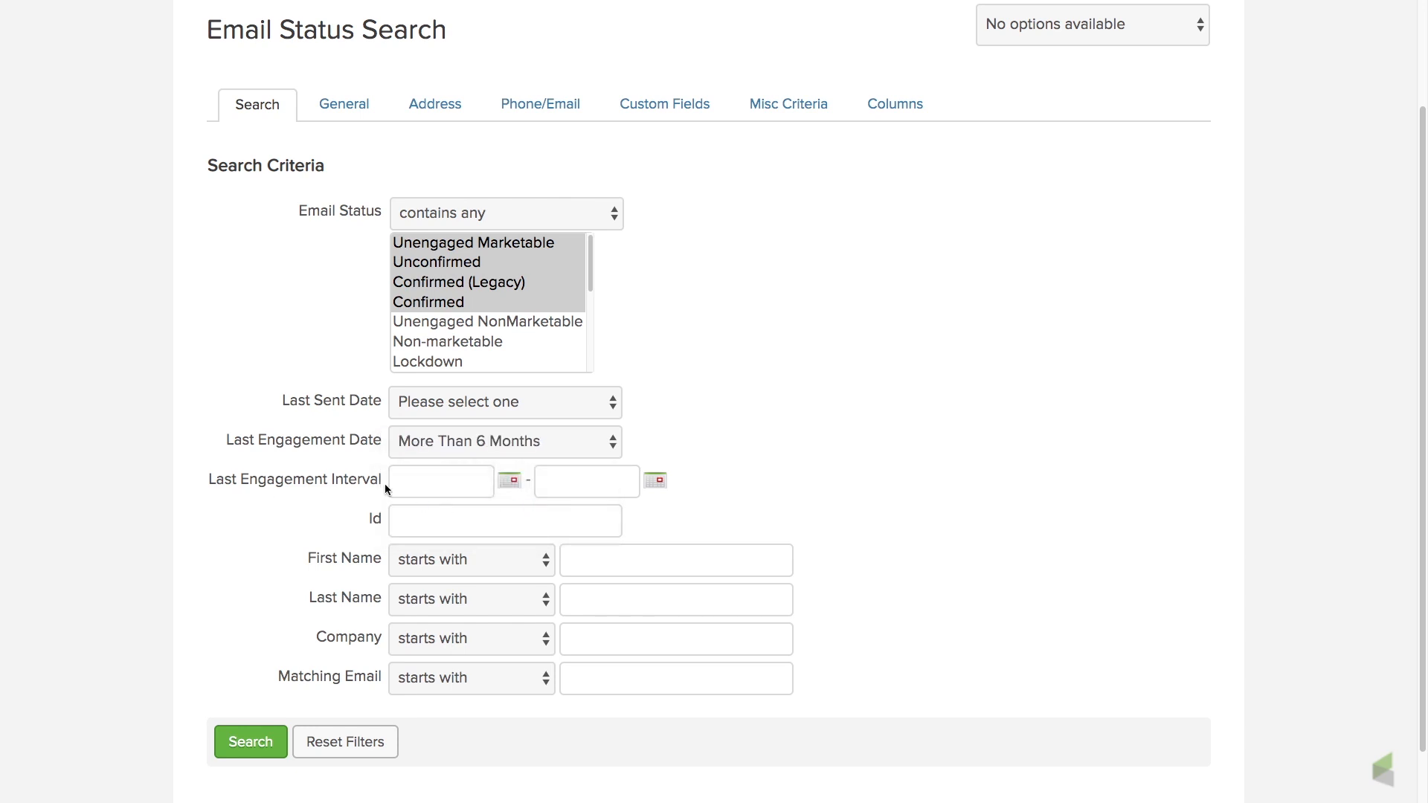
Set the start of the Last Engagement Interval to 04-01-2018.
click(511, 482)
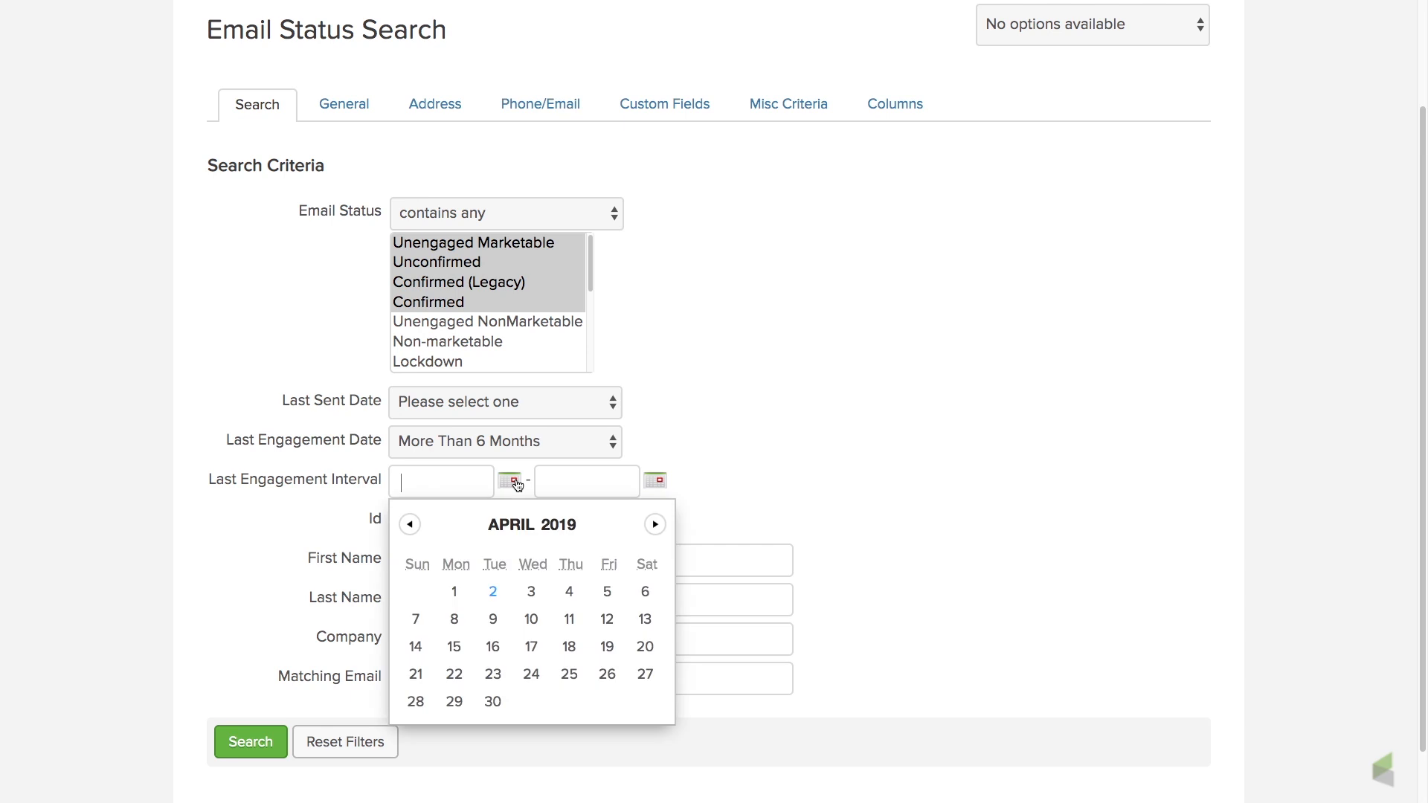
double_click(411, 525)
click(410, 525)
triple_click(411, 526)
triple_click(411, 525)
double_click(410, 525)
click(411, 526)
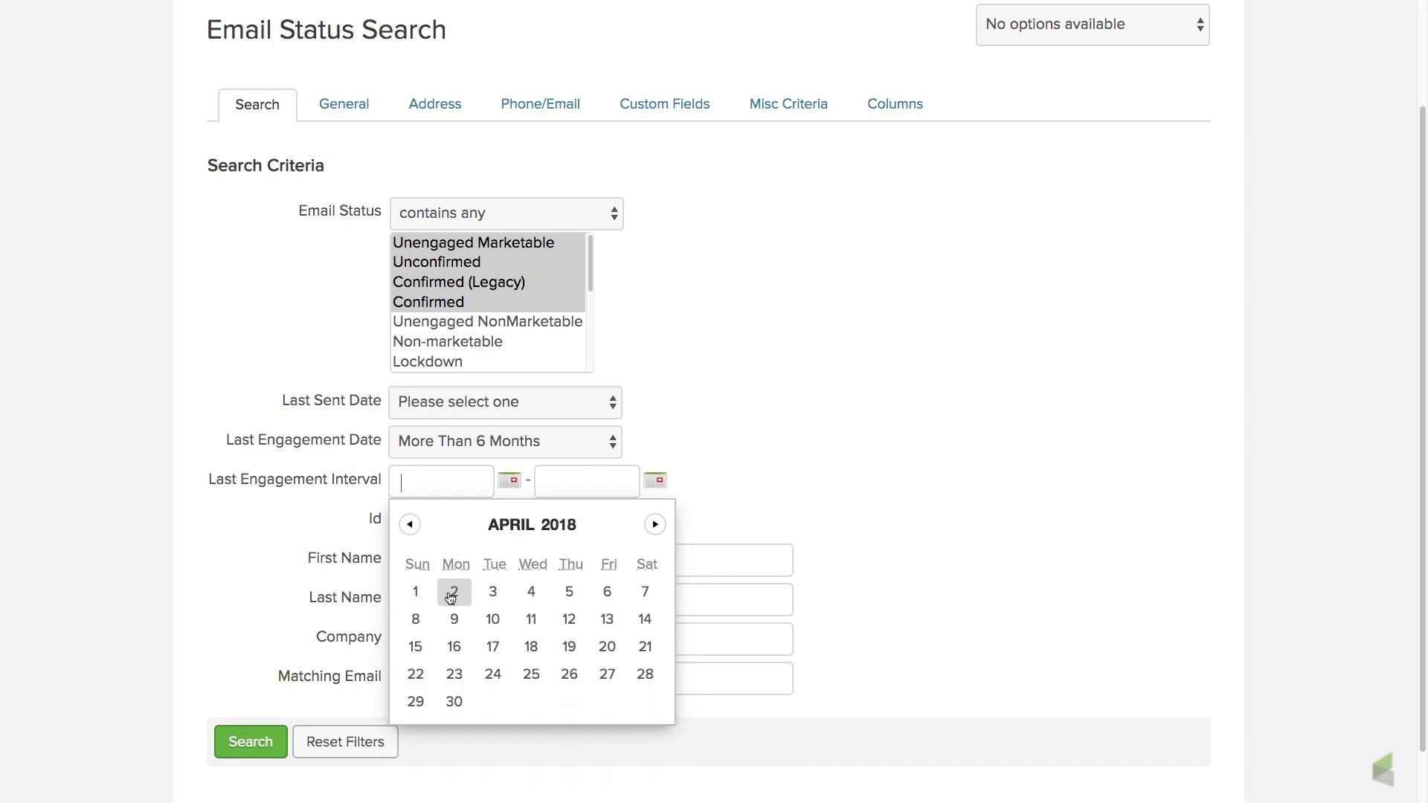
click(417, 590)
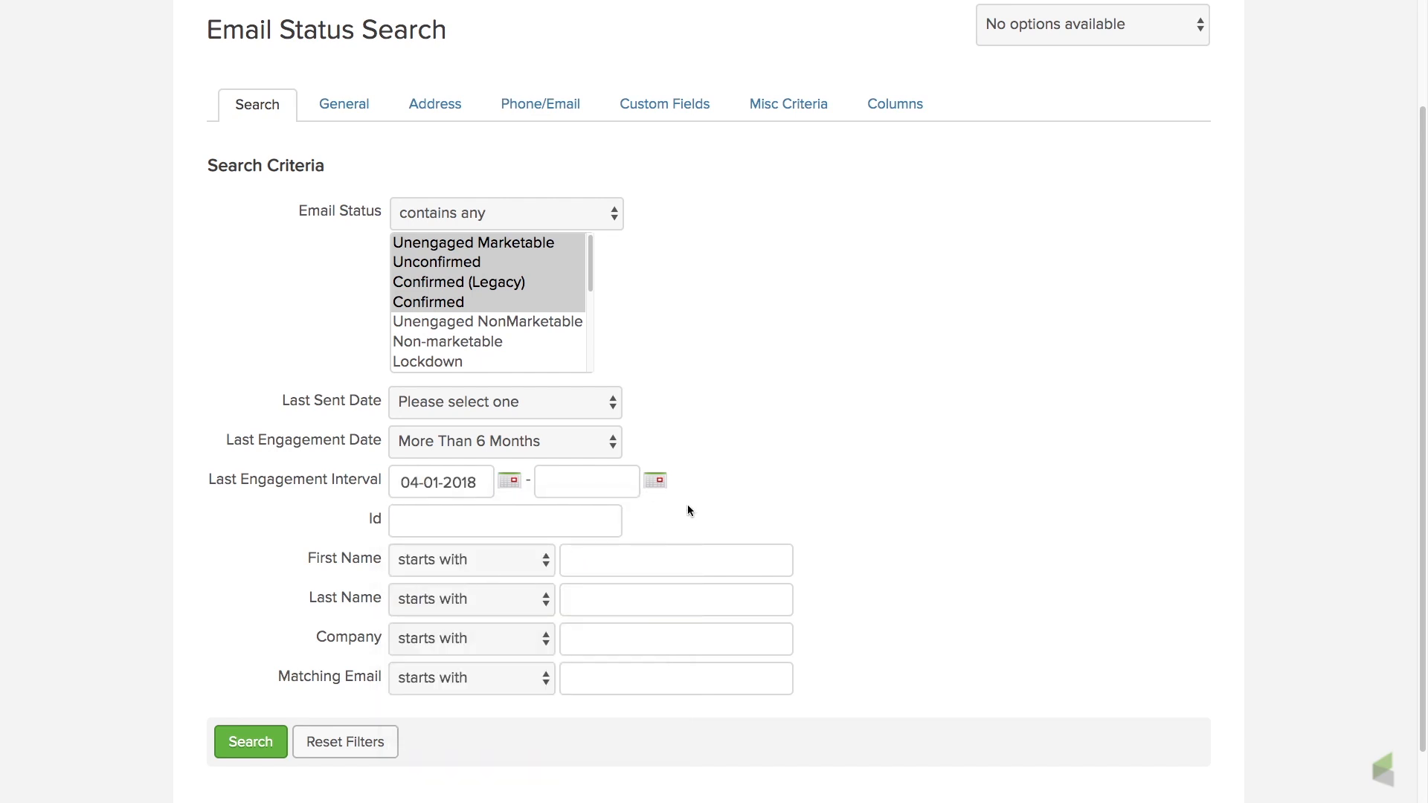
Set the end of the Last Engagement Interval to 10-01-2018.
click(658, 483)
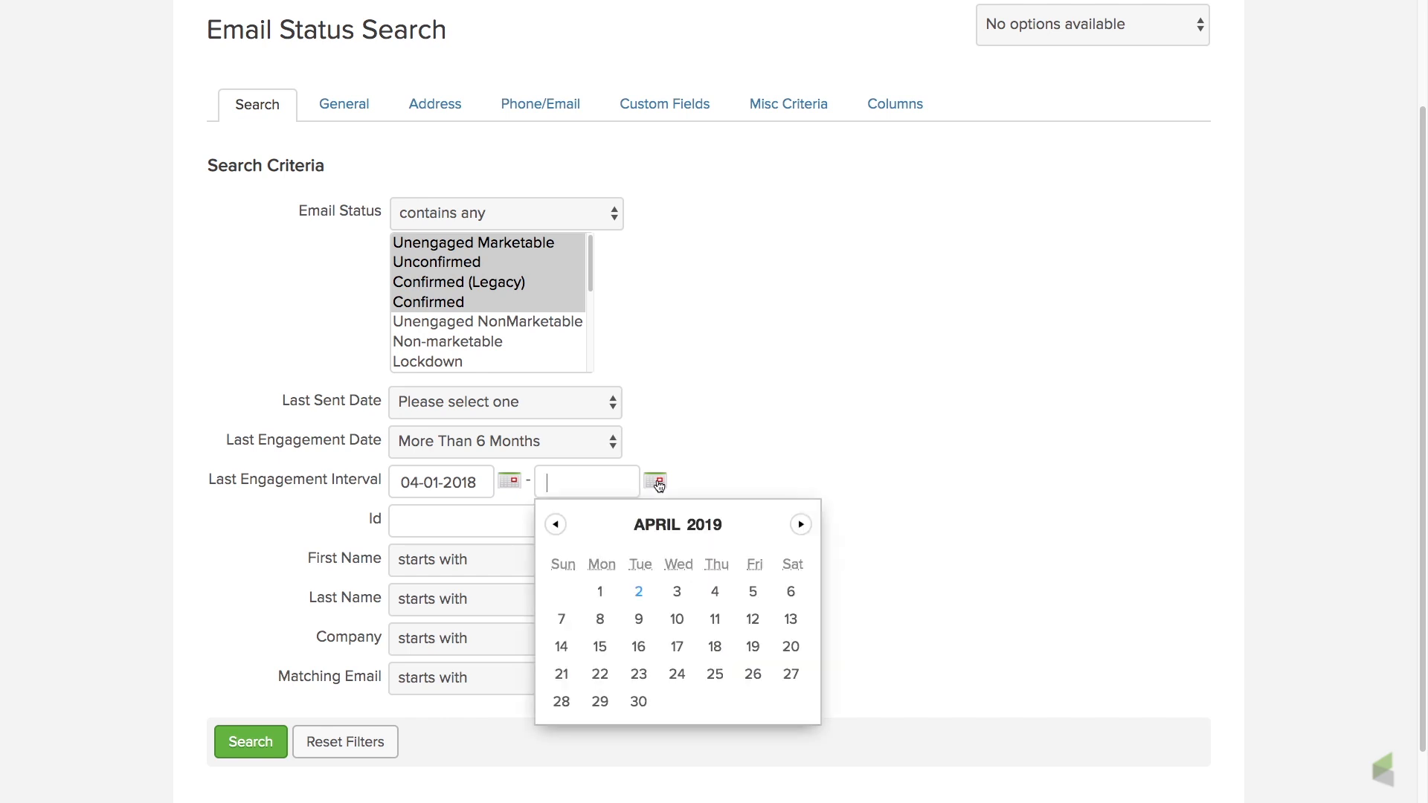
click(557, 527)
click(558, 527)
click(558, 526)
click(557, 527)
click(558, 527)
click(558, 527)
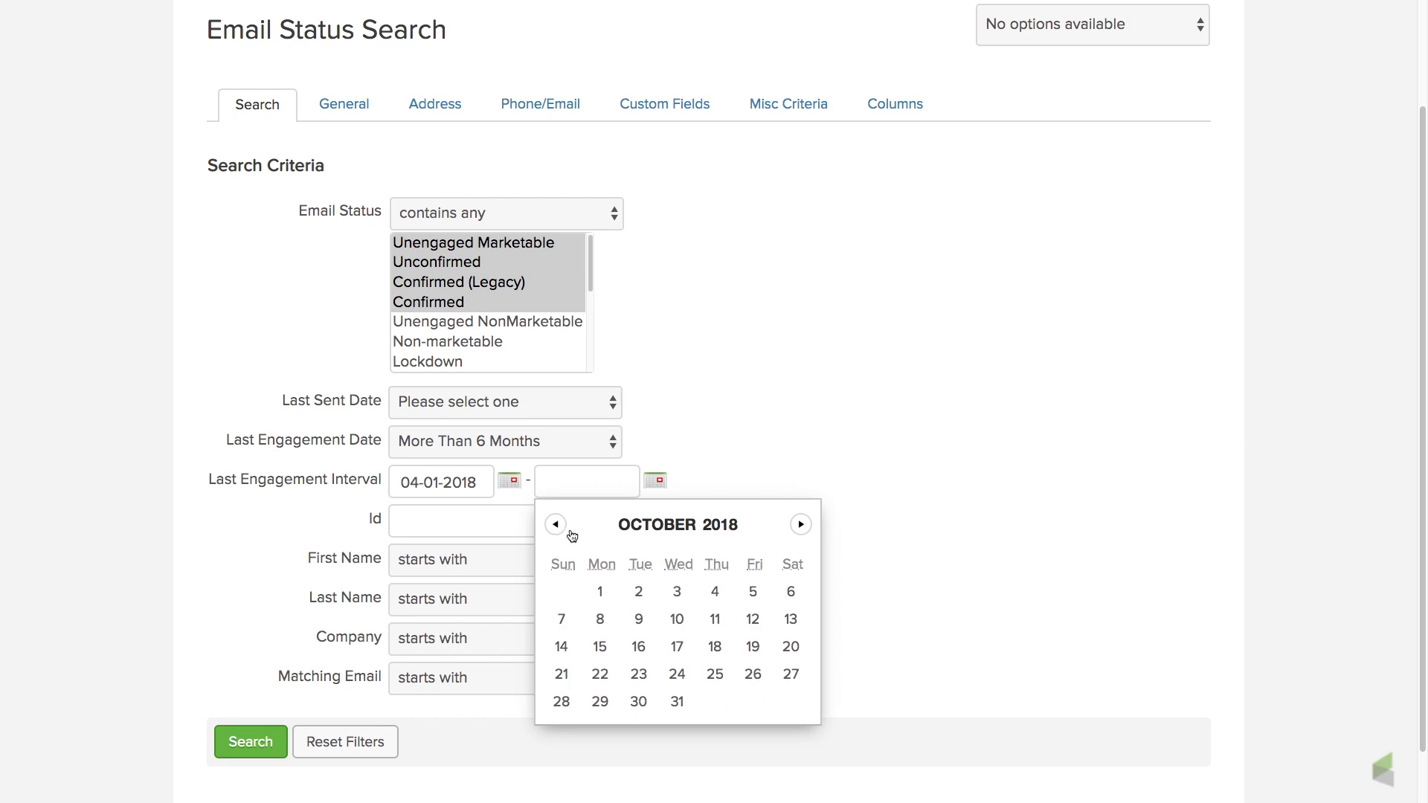
click(600, 592)
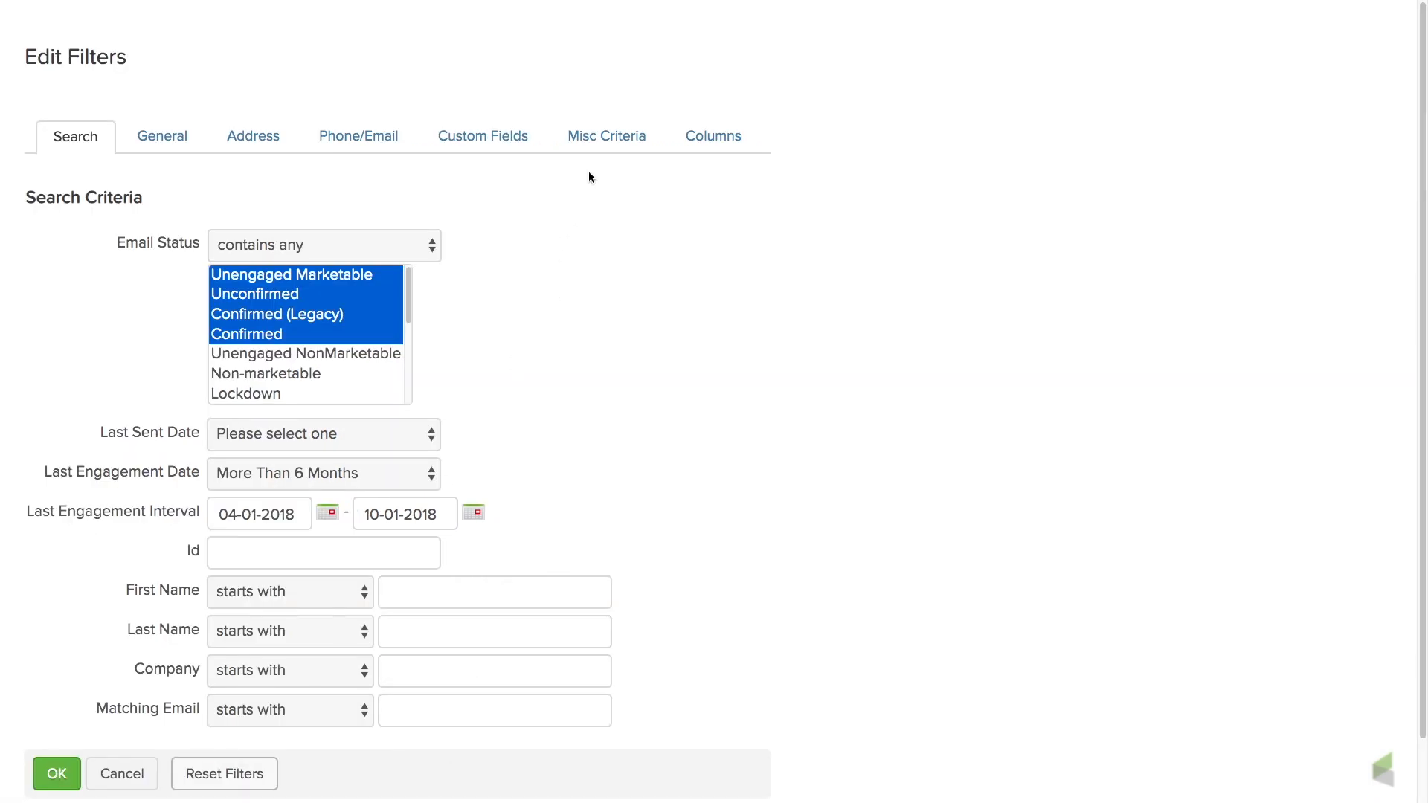
In the miscellaneous criteria, set the start of the Date Created range to 04-02-2000.
click(603, 149)
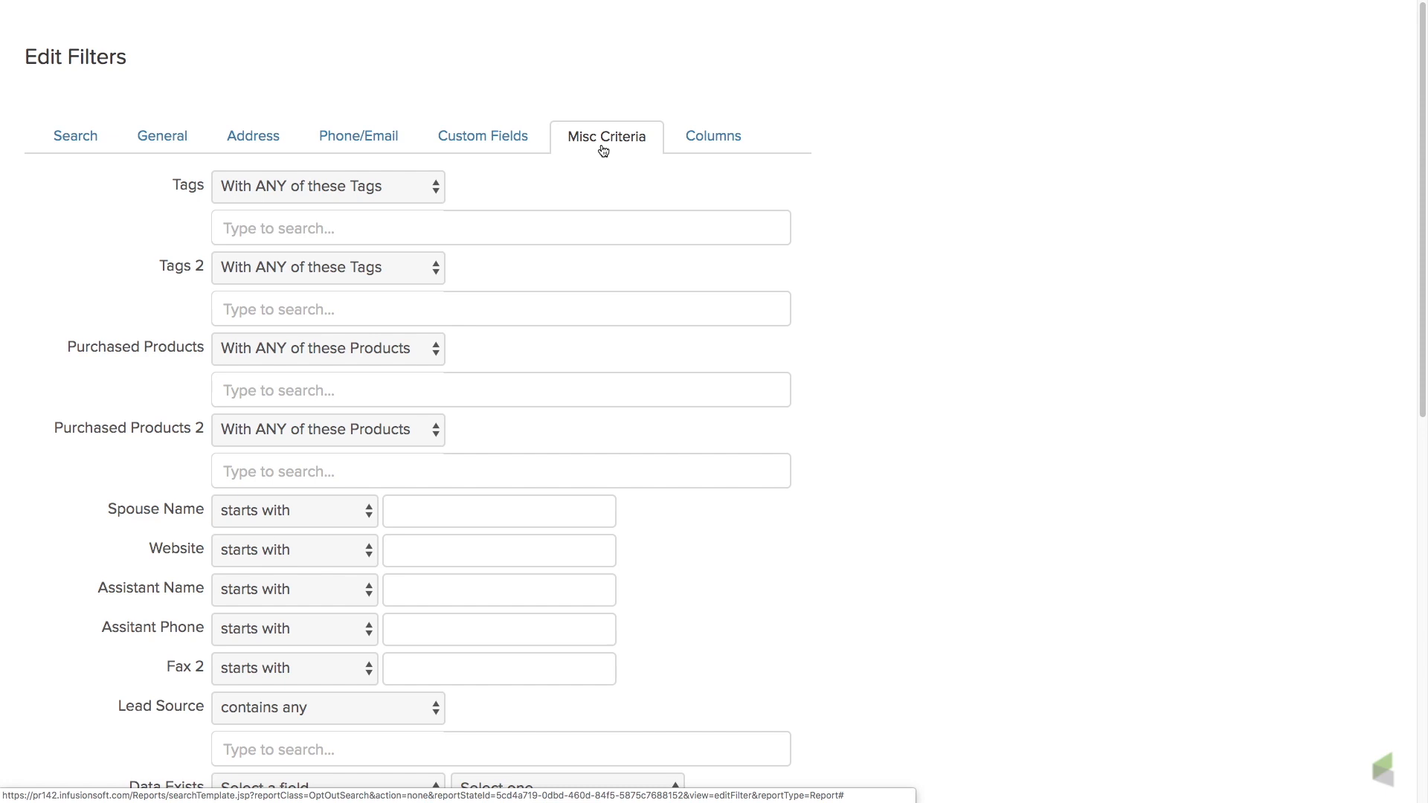
scroll(601, 148, down, 5)
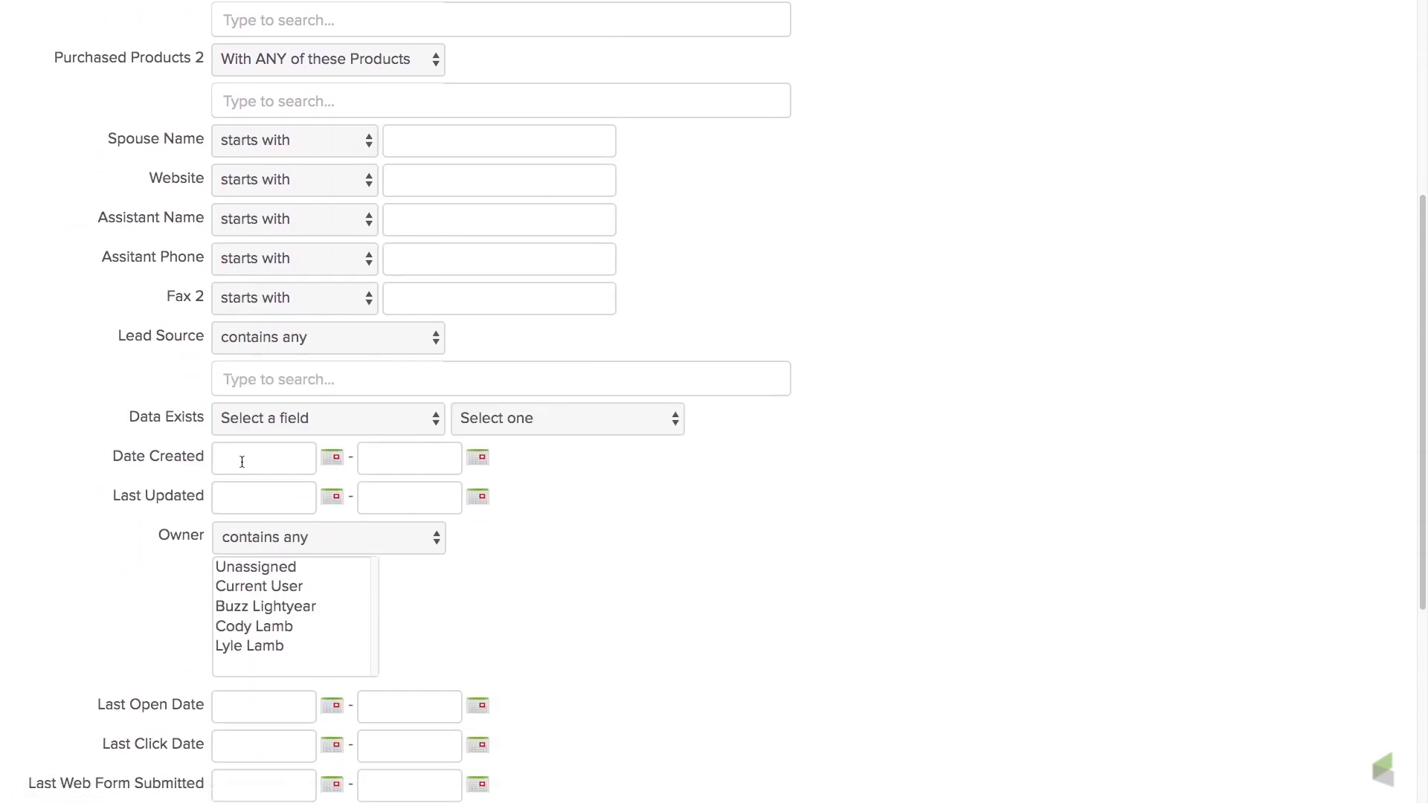
click(315, 570)
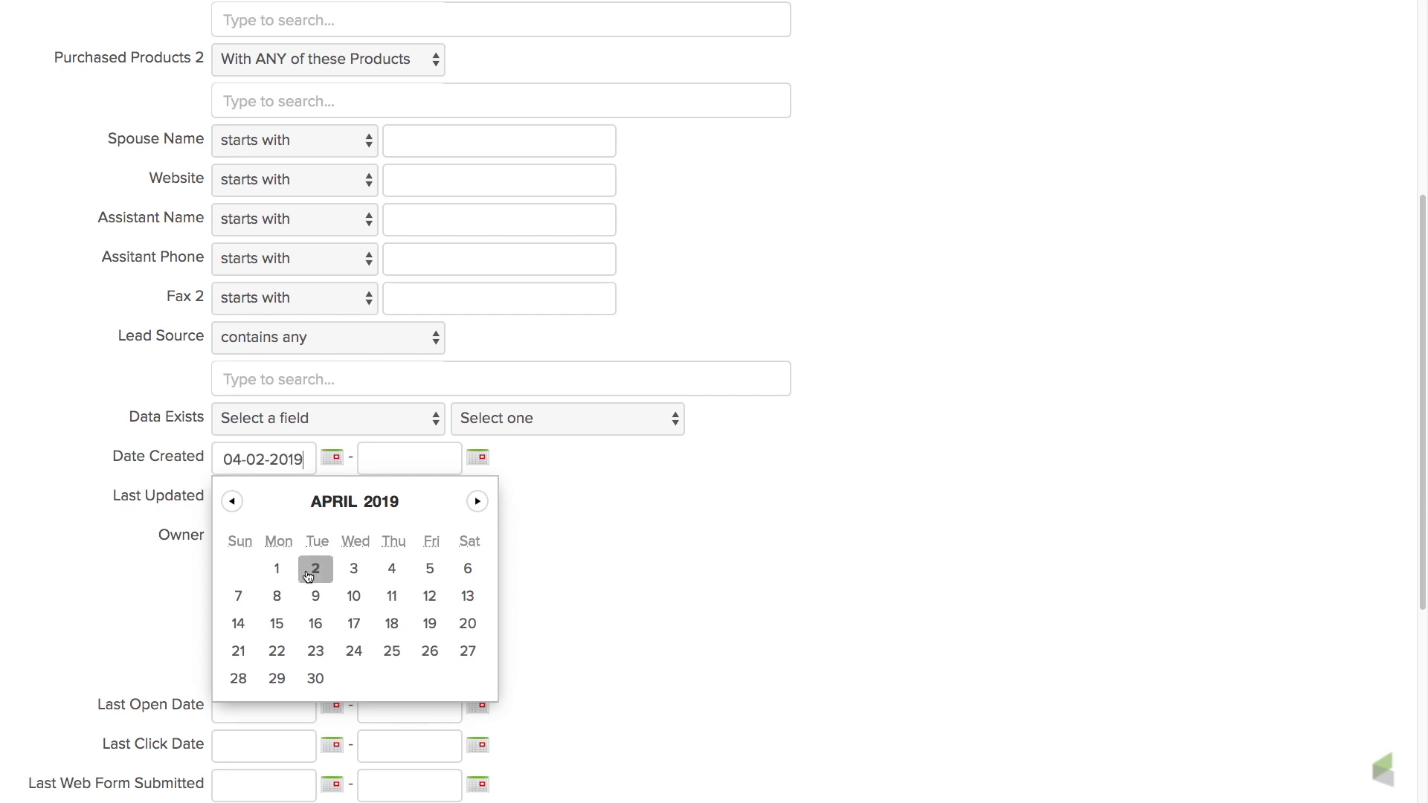
click(300, 462)
key(BackSpace)
key(BackSpace)
text(00)
Set the end of the Date Created range to 12-01-2018 and apply the filters to the search.
click(423, 457)
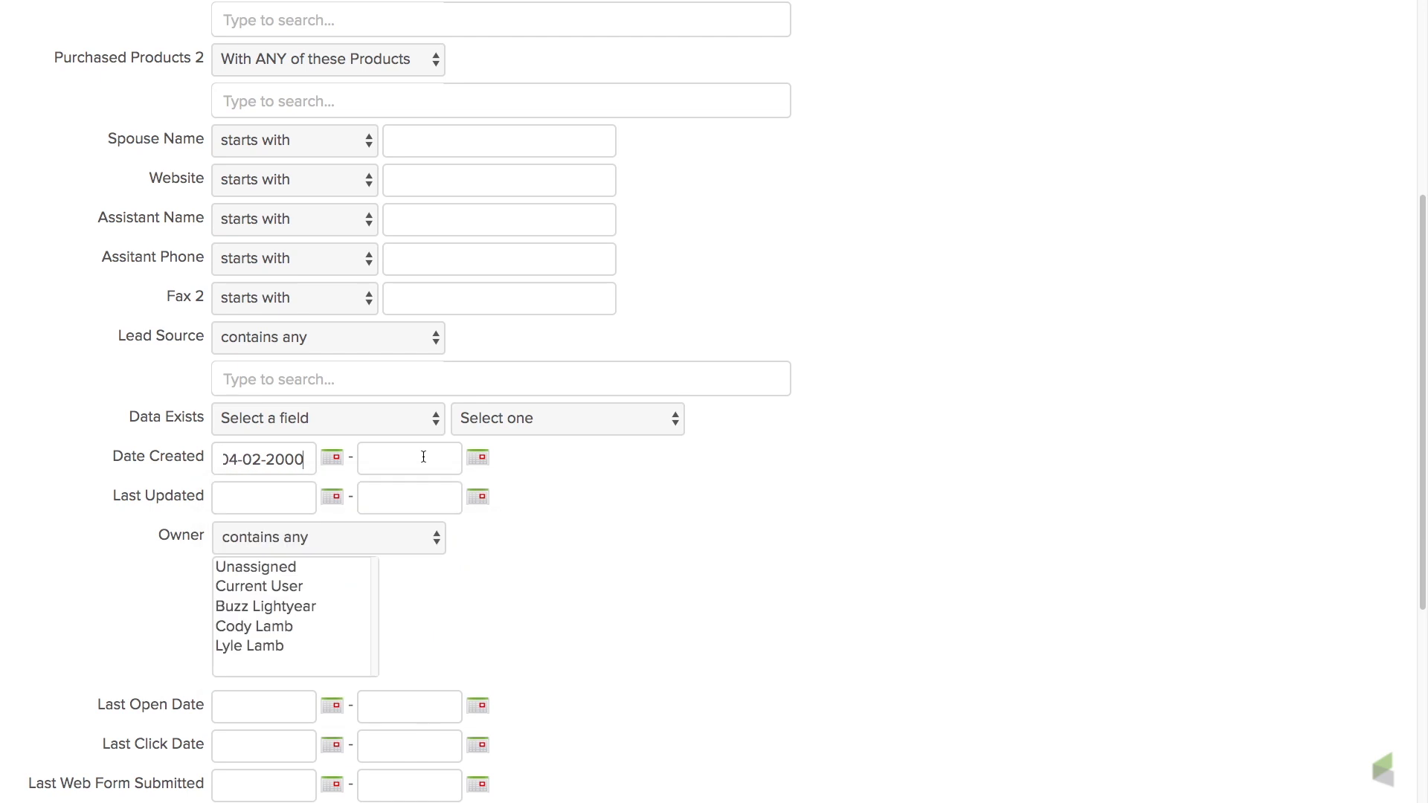
click(479, 459)
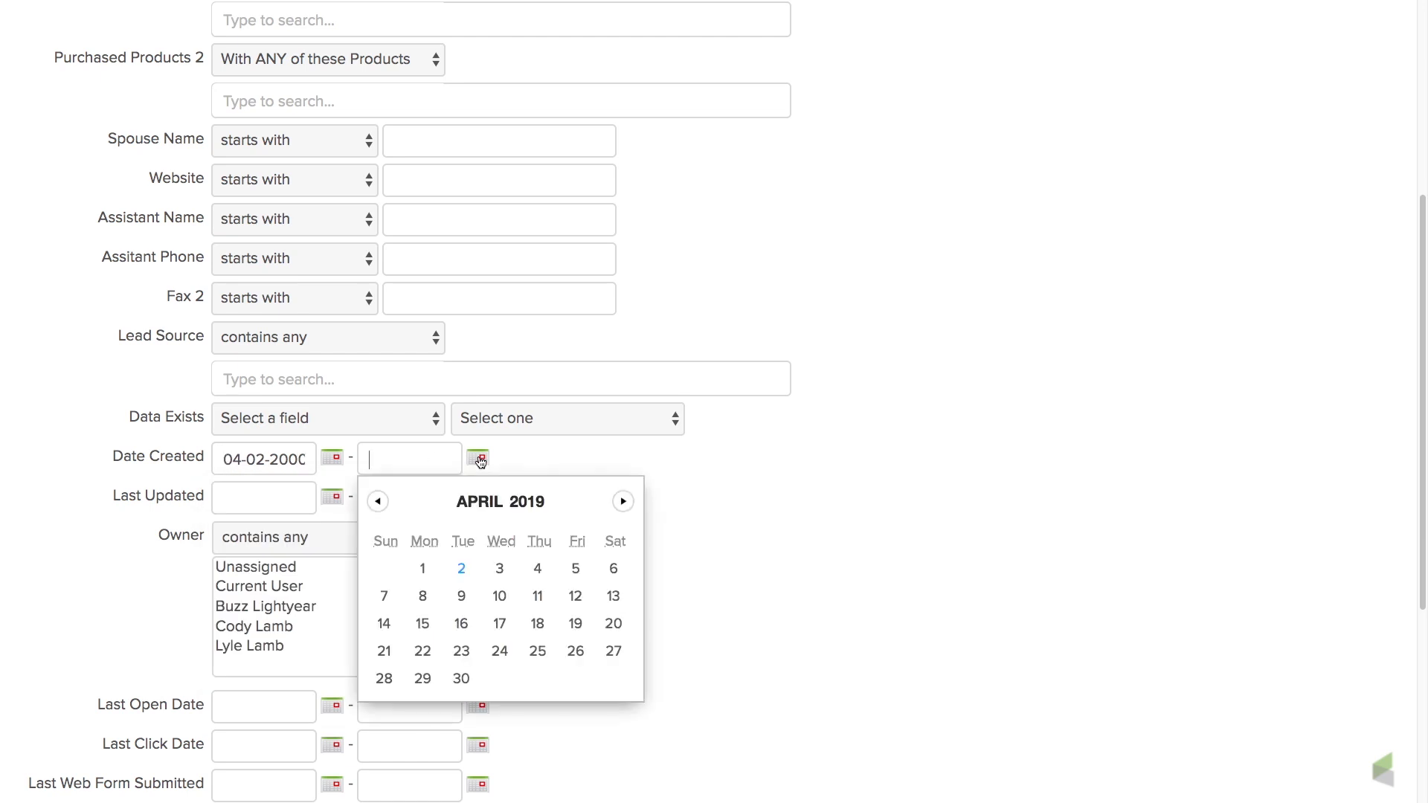
click(378, 504)
click(378, 505)
click(378, 504)
click(378, 504)
click(614, 568)
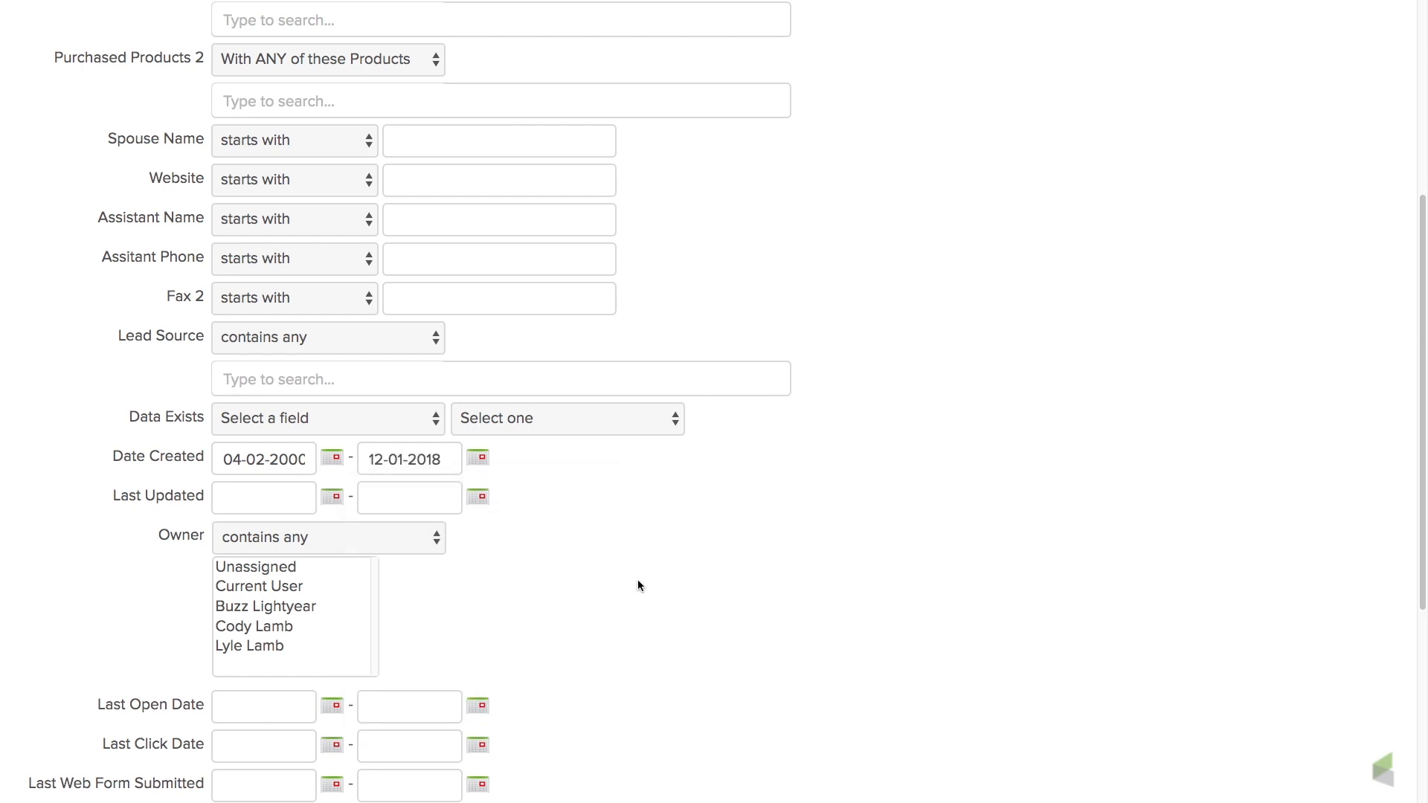
scroll(662, 634, down, 5)
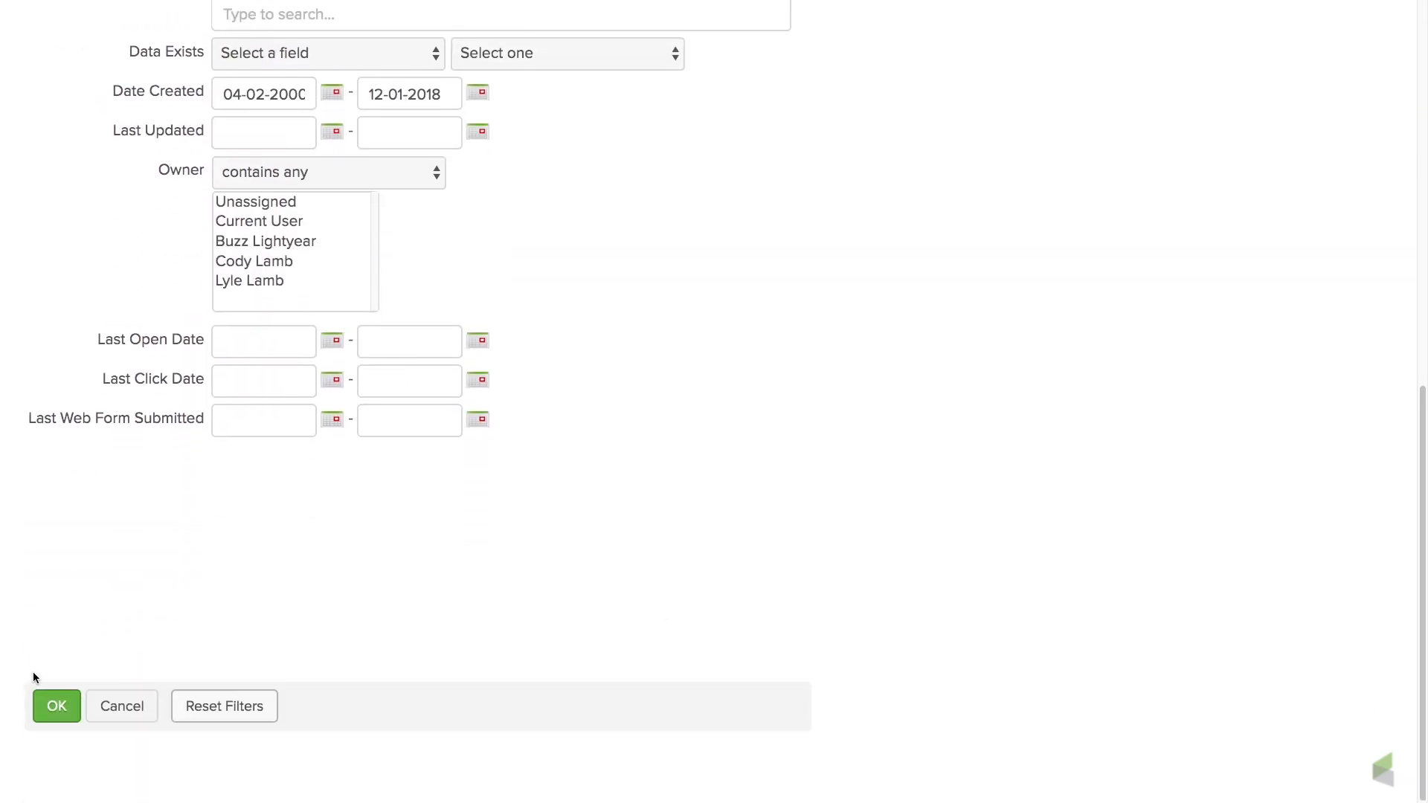
click(56, 703)
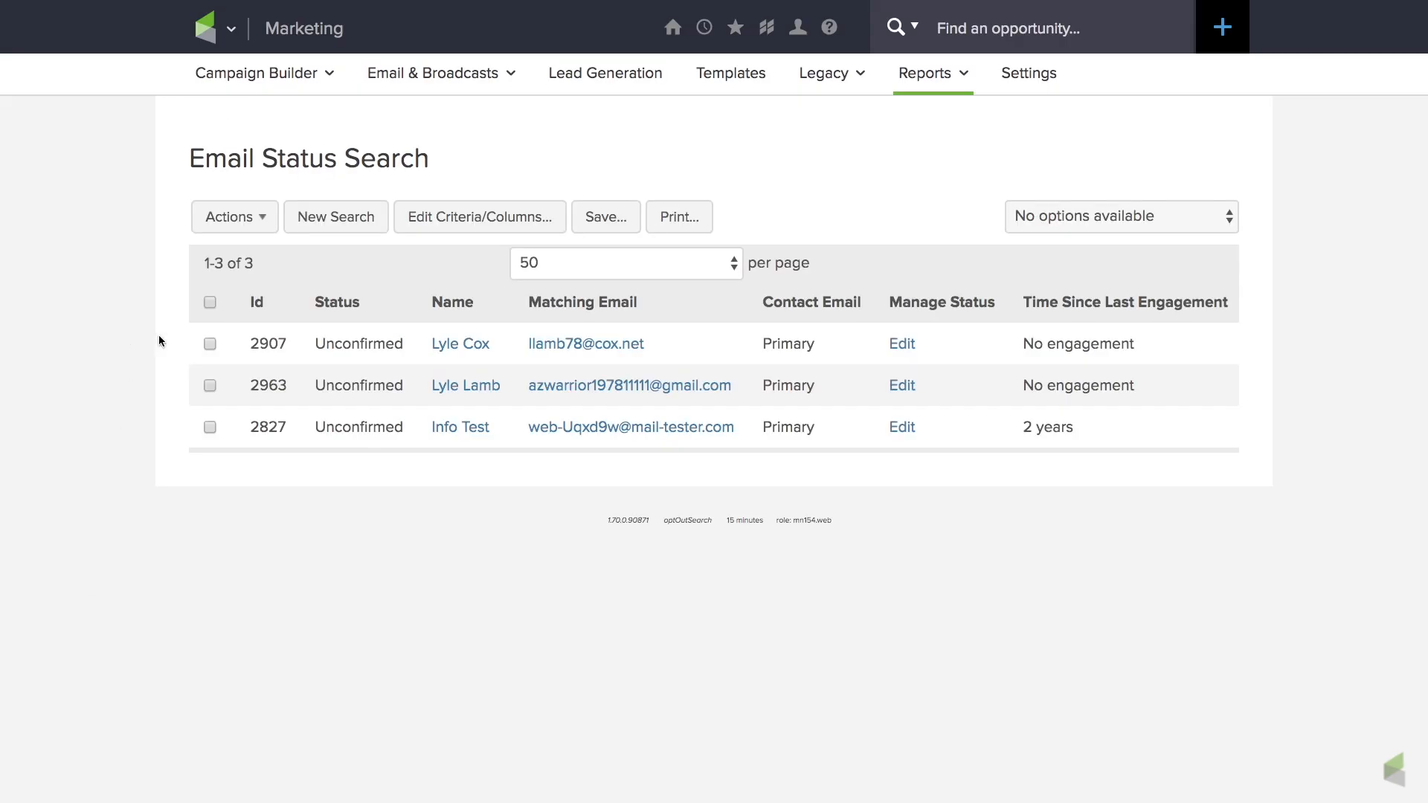
Select all contacts in the search results and start the Apply/Remove Tag action for them.
click(212, 303)
click(266, 223)
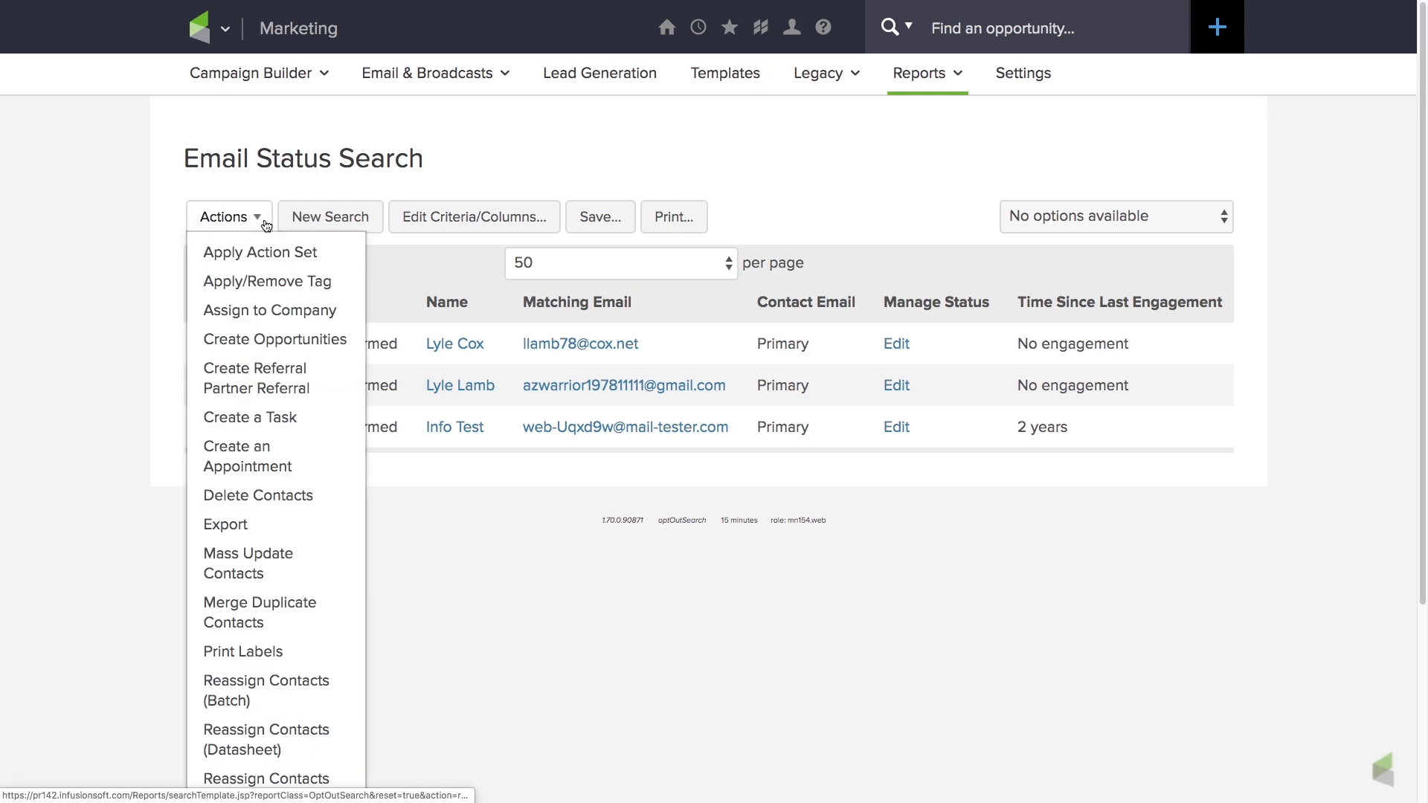
click(264, 282)
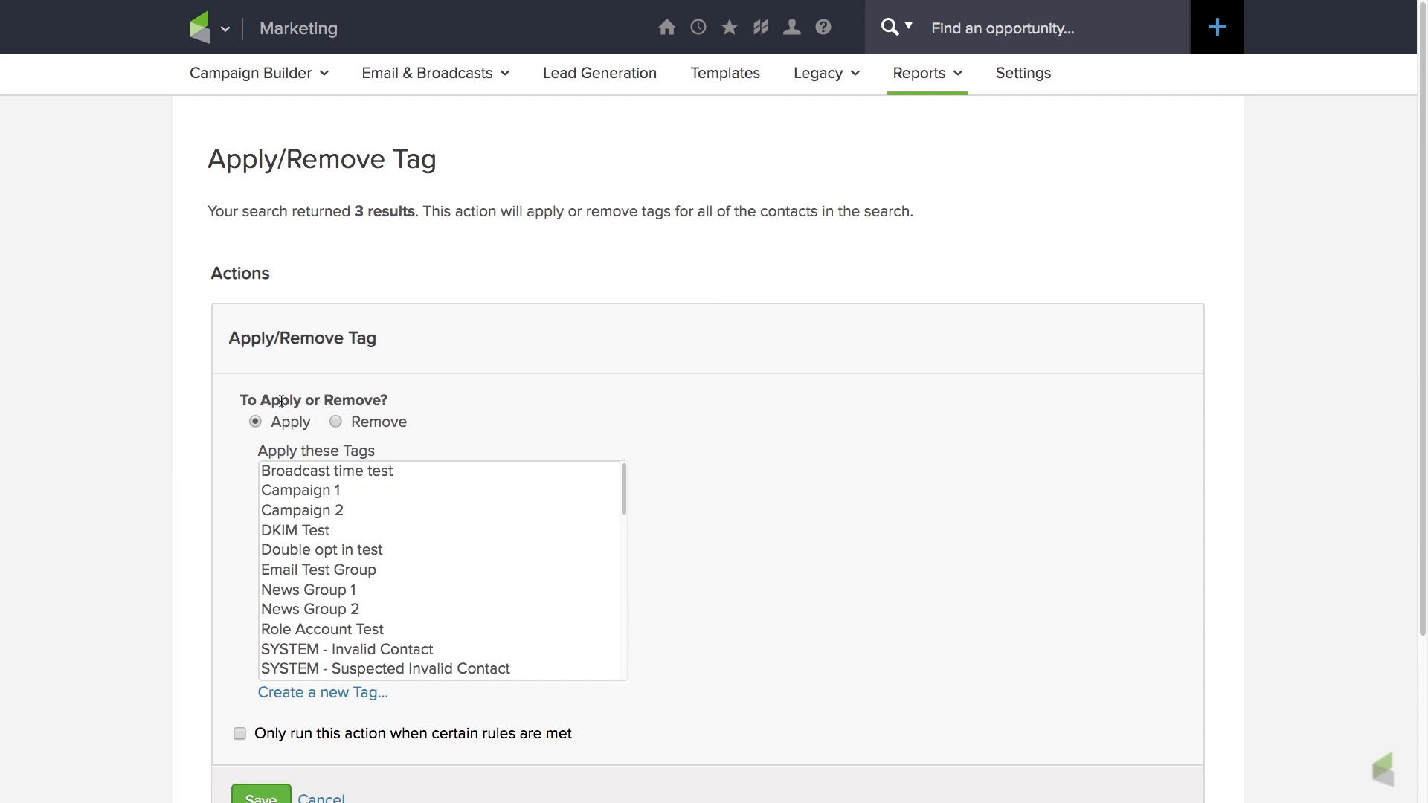
Create a new tag named "Unengaged 6 to 12 months" and process the action that applies it to the found contacts.
scroll(285, 405, down, 3)
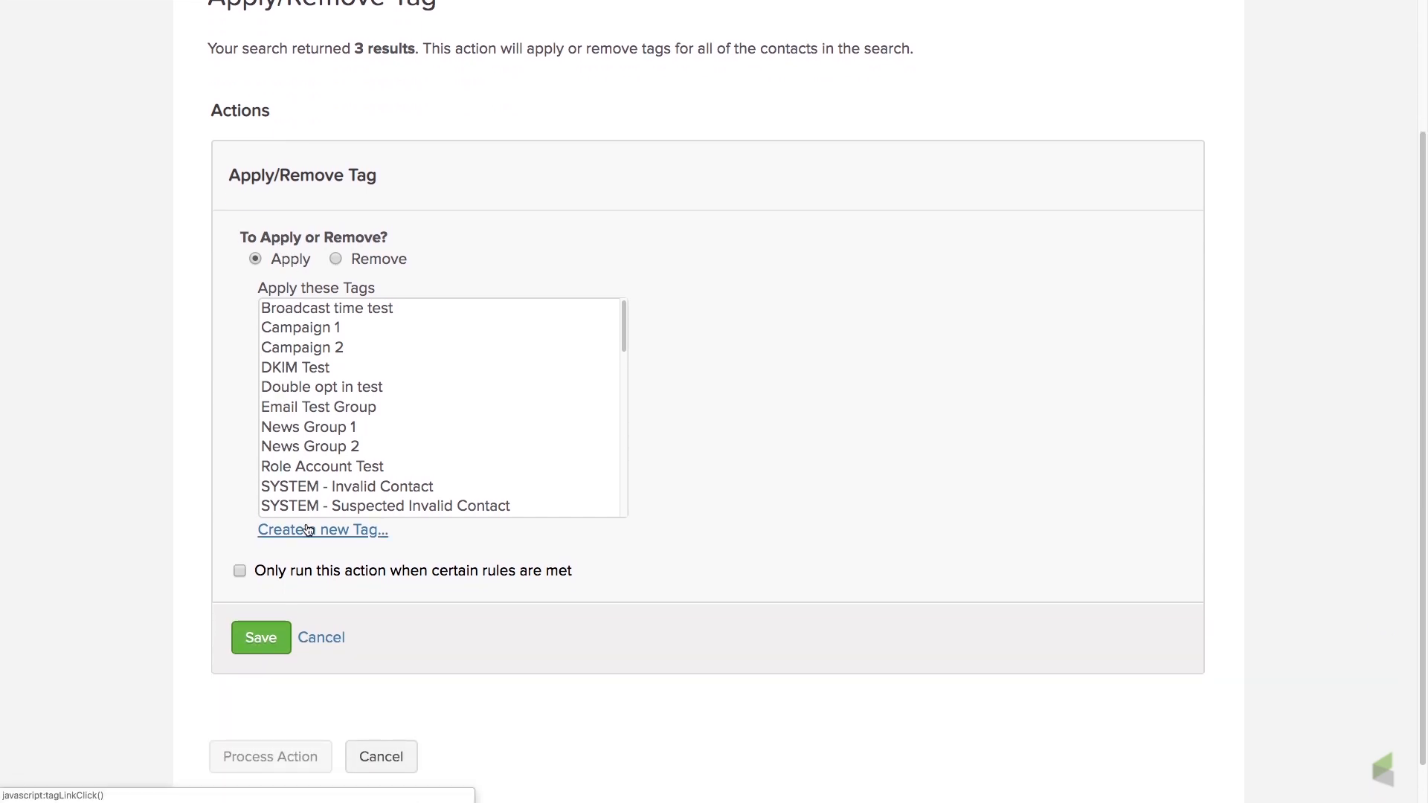
click(308, 530)
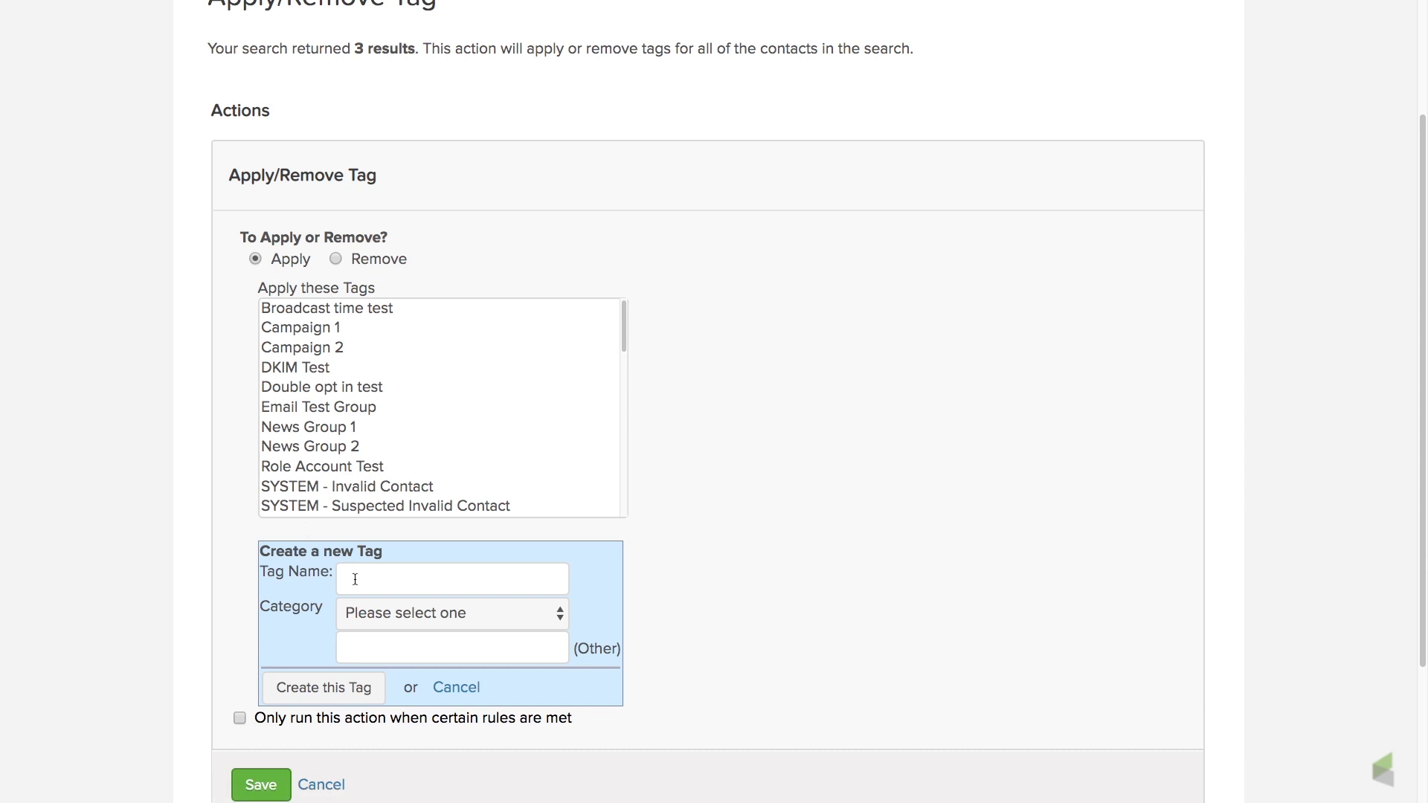
text(Unengaged 6 to 12 )
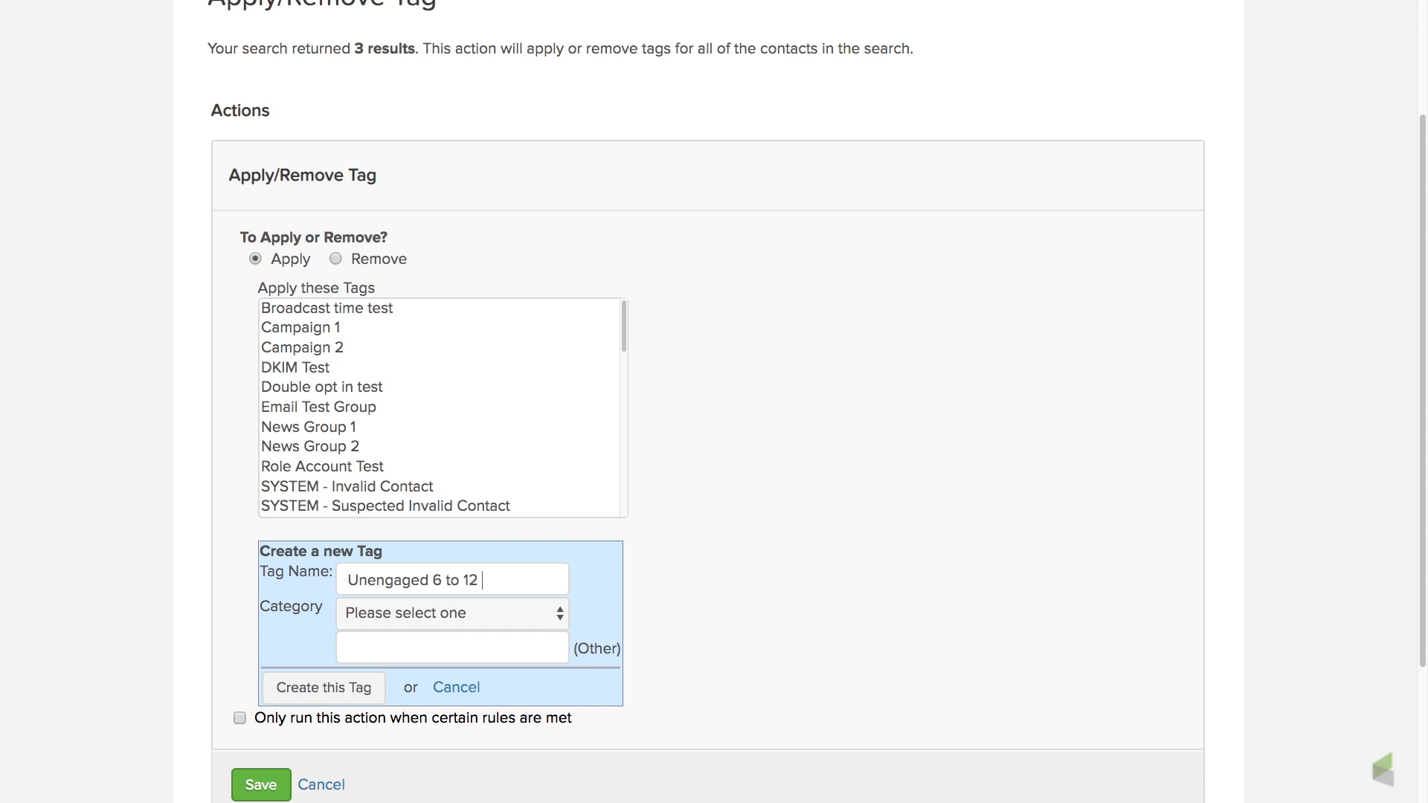
text(months)
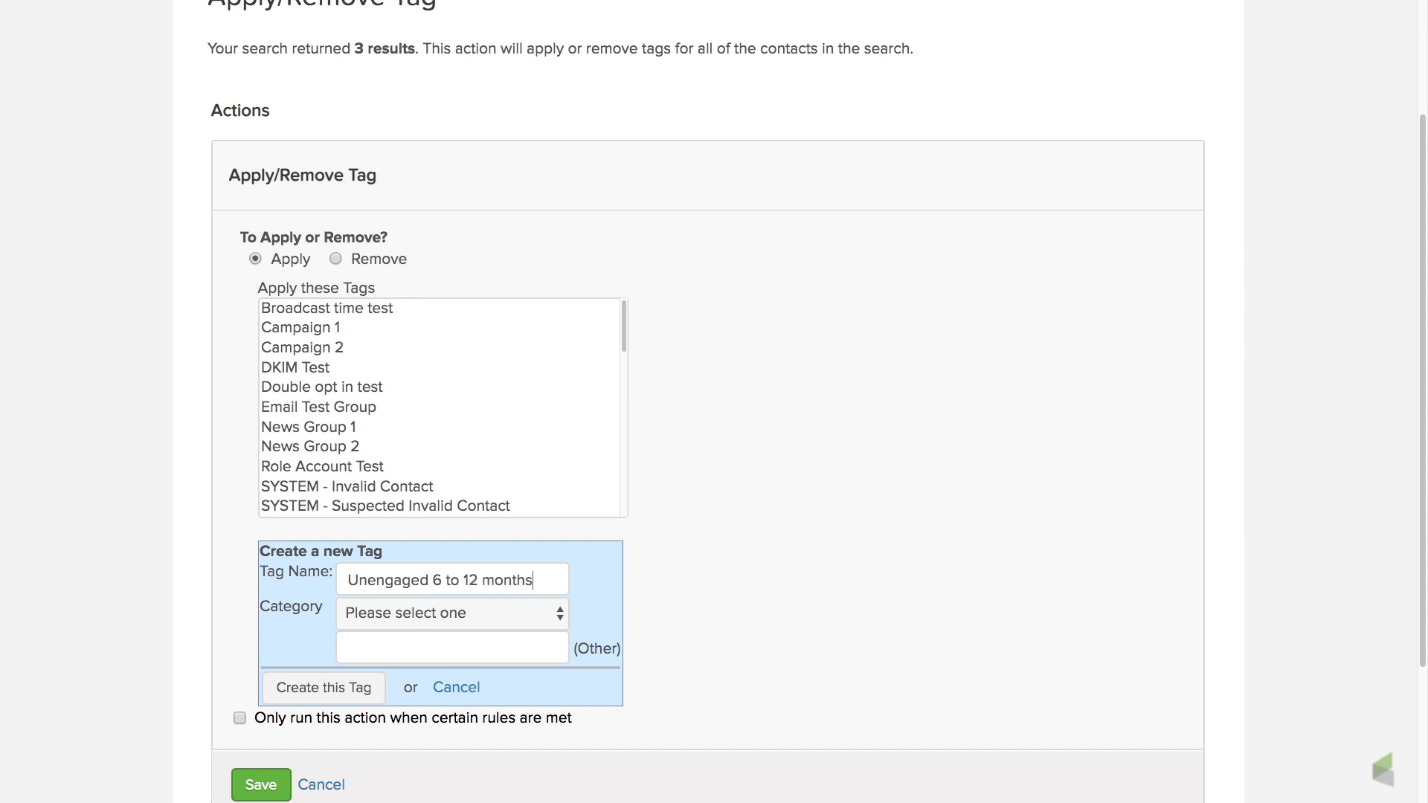
click(325, 688)
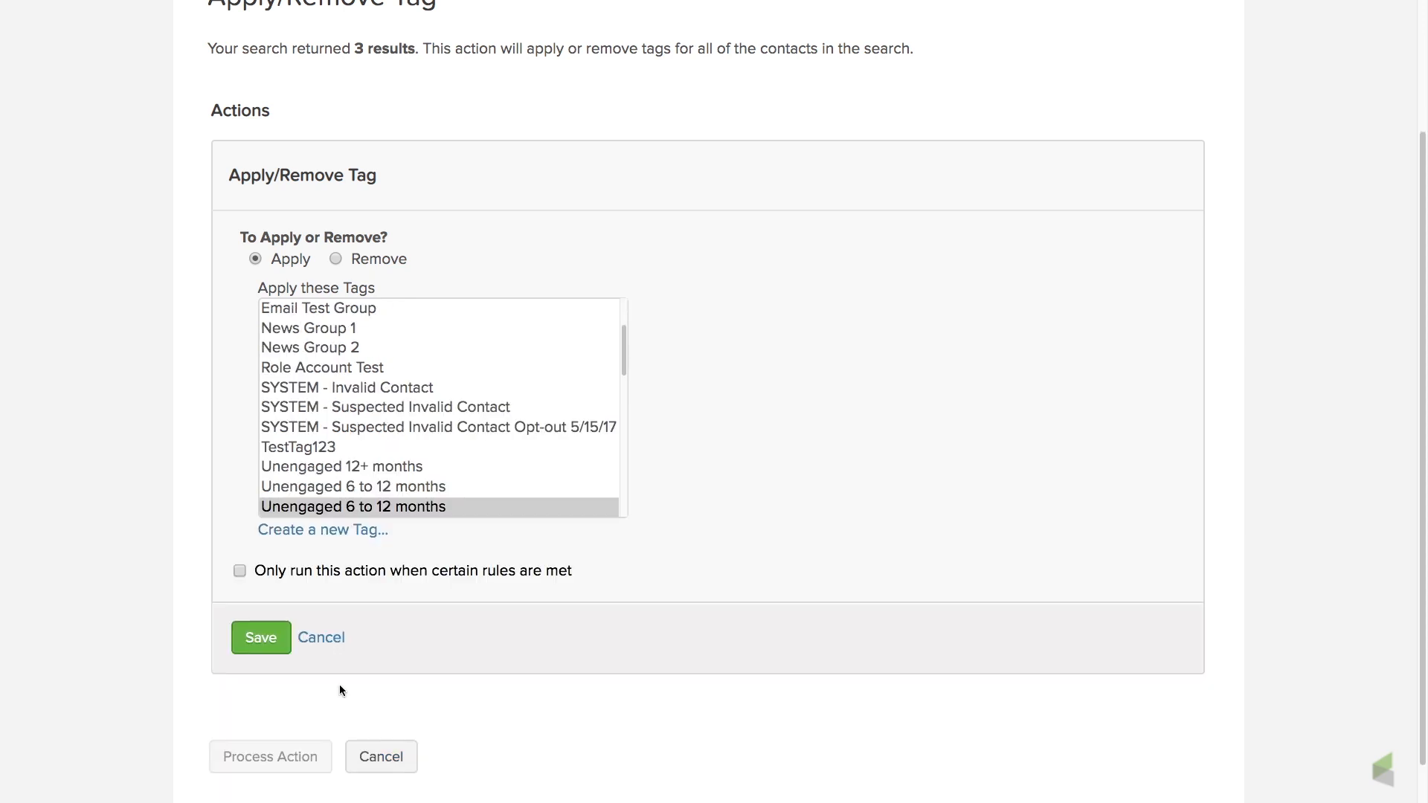
click(261, 638)
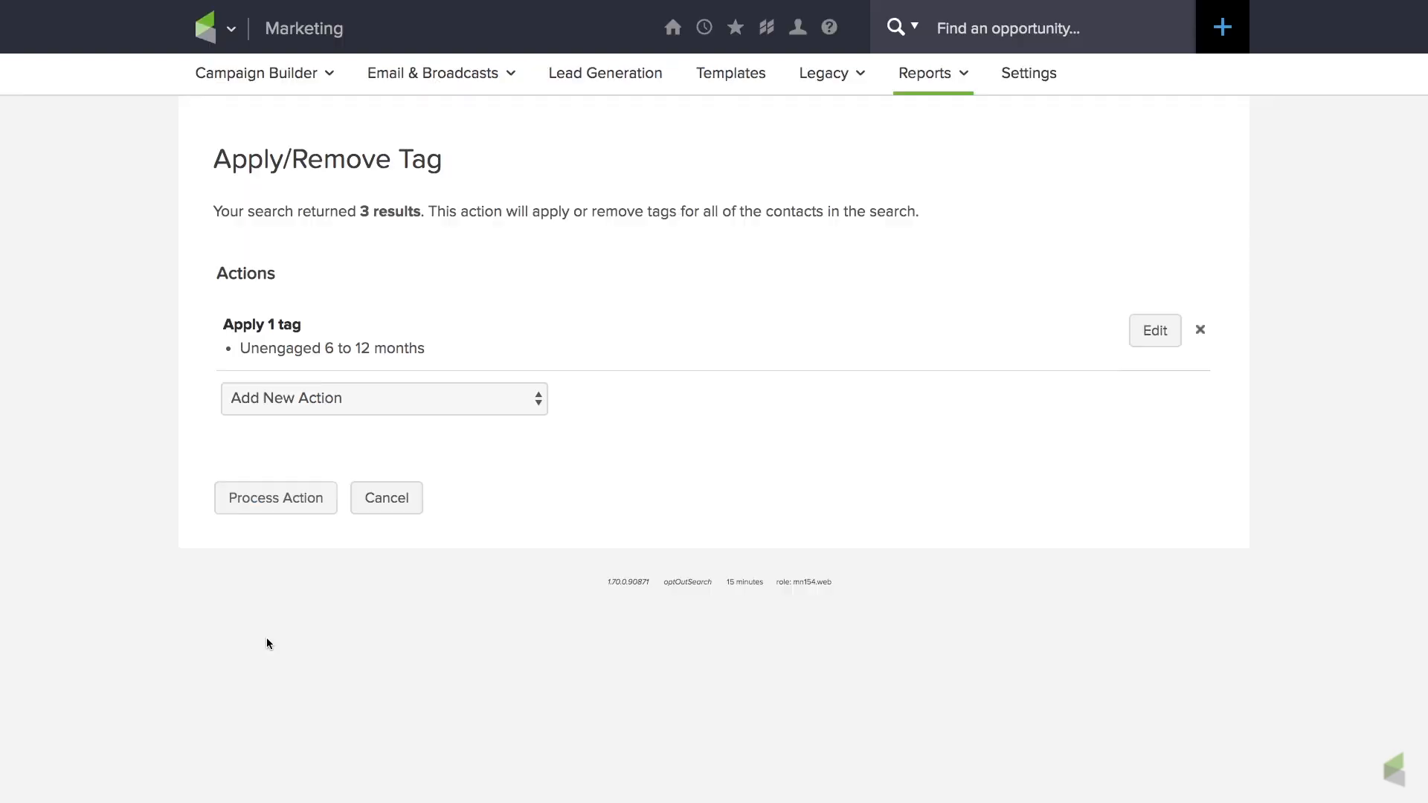
click(296, 502)
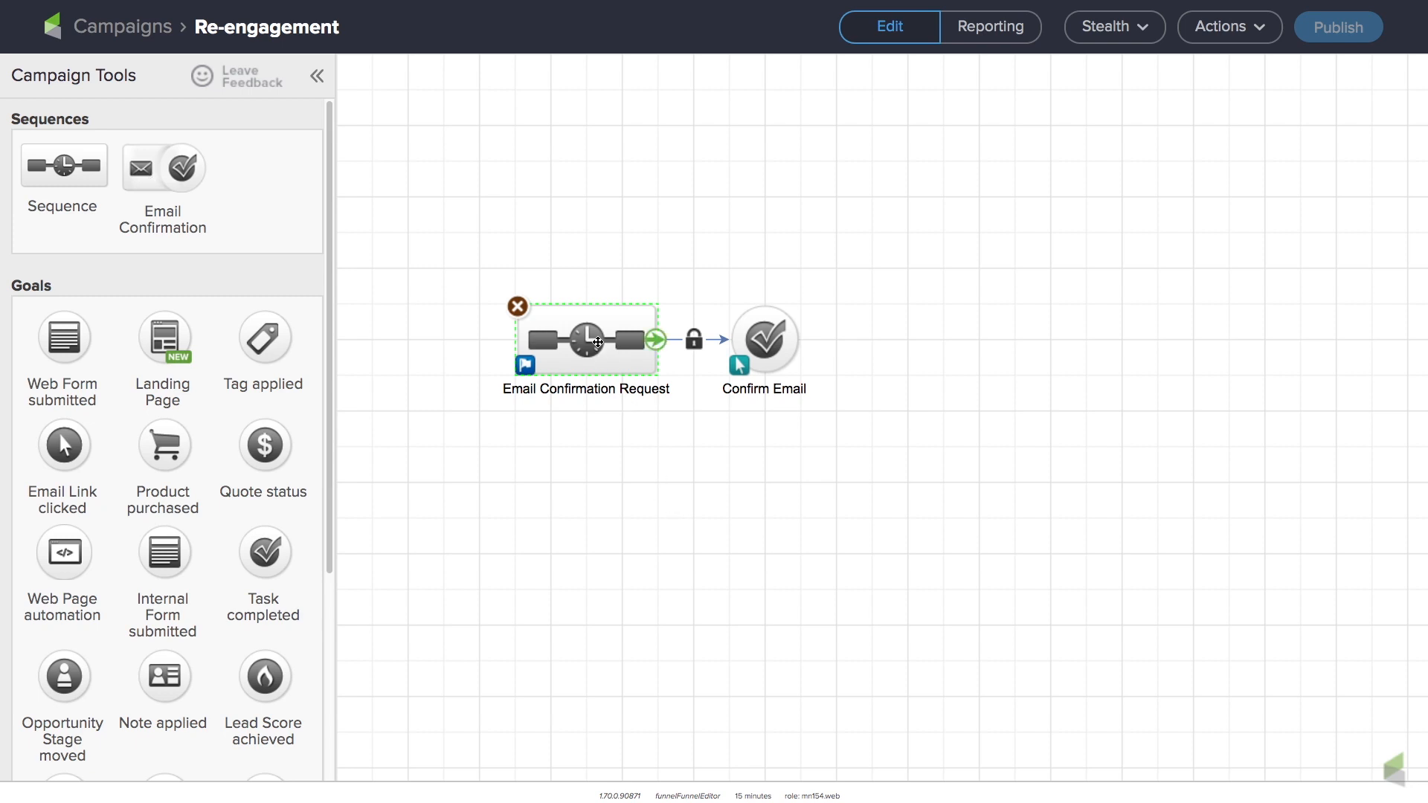
Open the Confirmation Email in the Re-engagement campaign's Email Confirmation Request sequence and mark it as Ready.
double_click(598, 343)
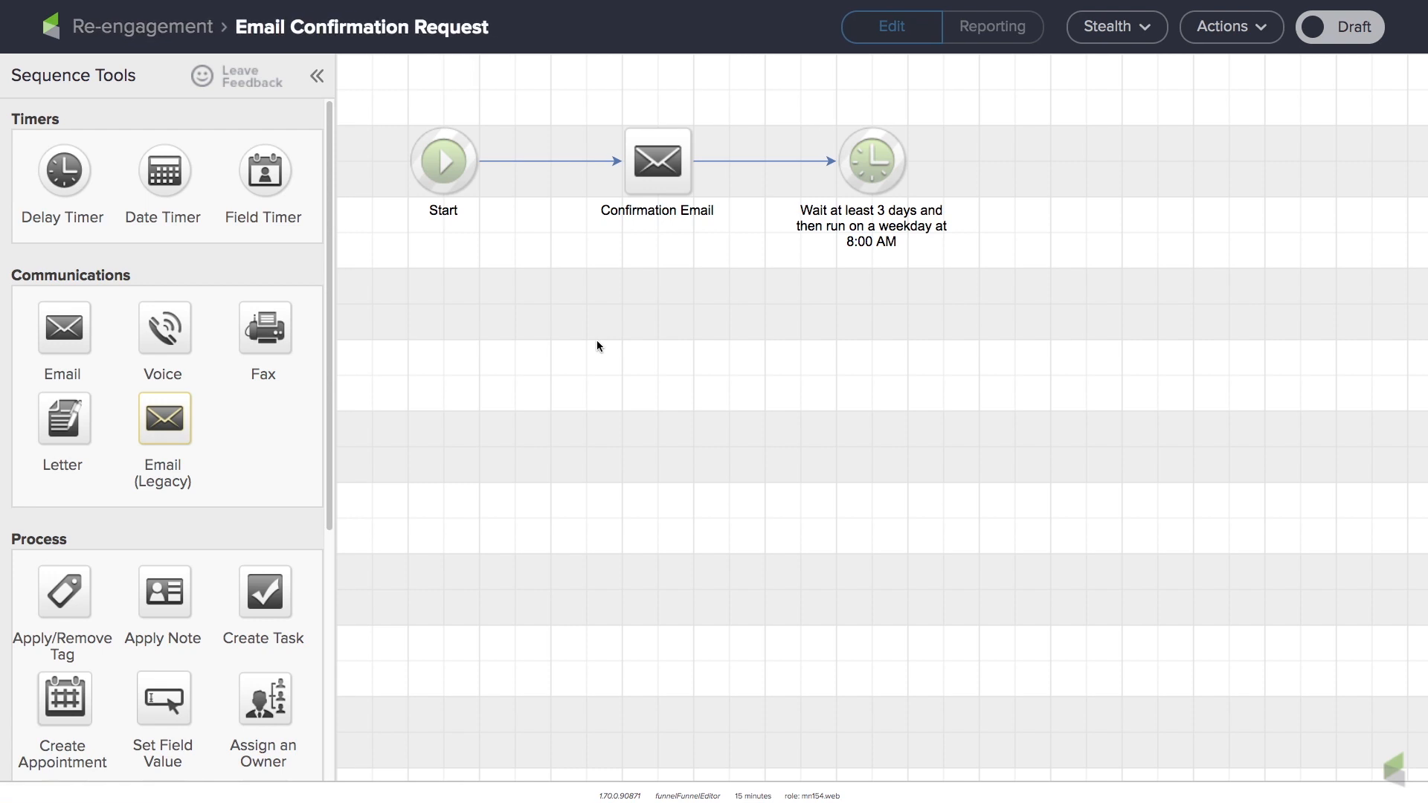
mouse_move(663, 170)
double_click(663, 169)
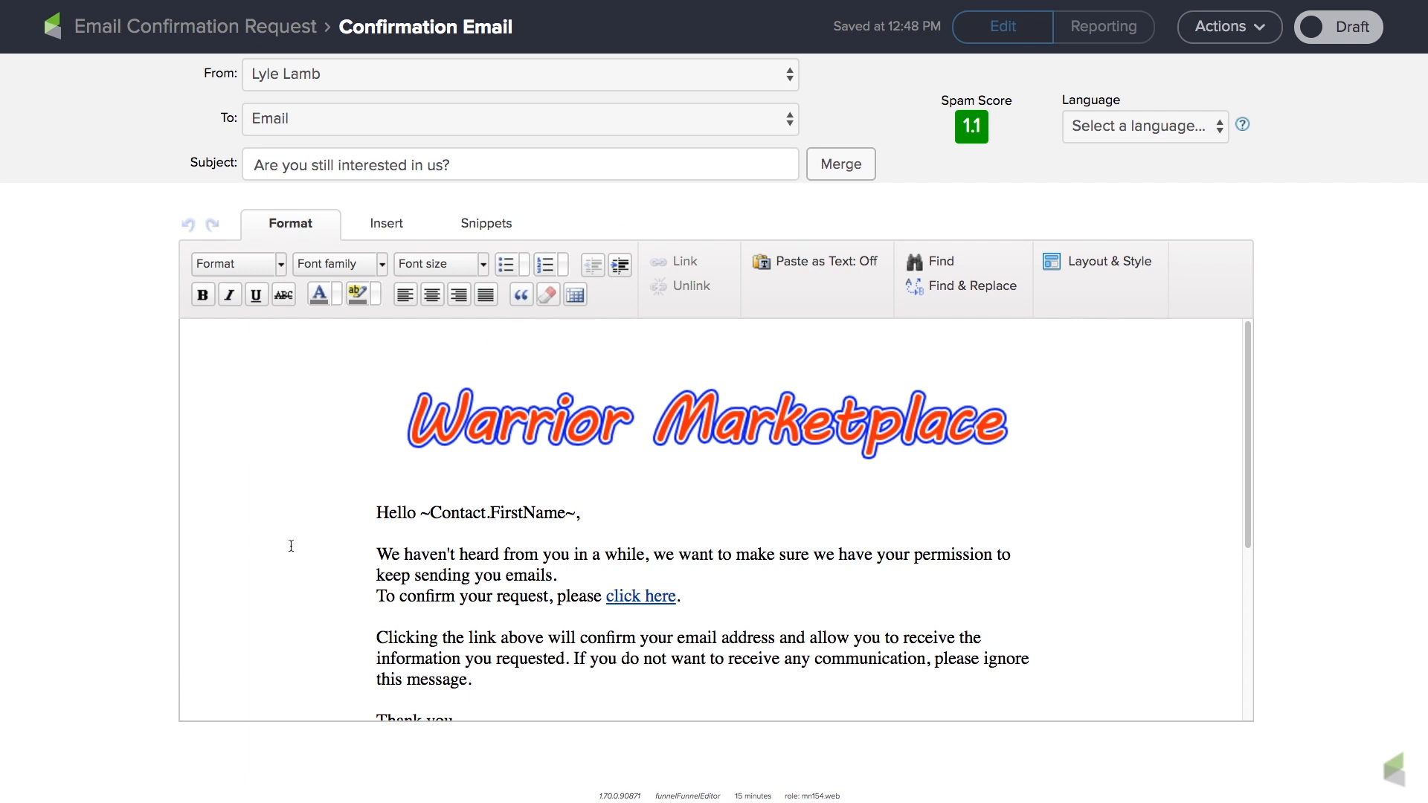
mouse_move(377, 553)
click(1344, 30)
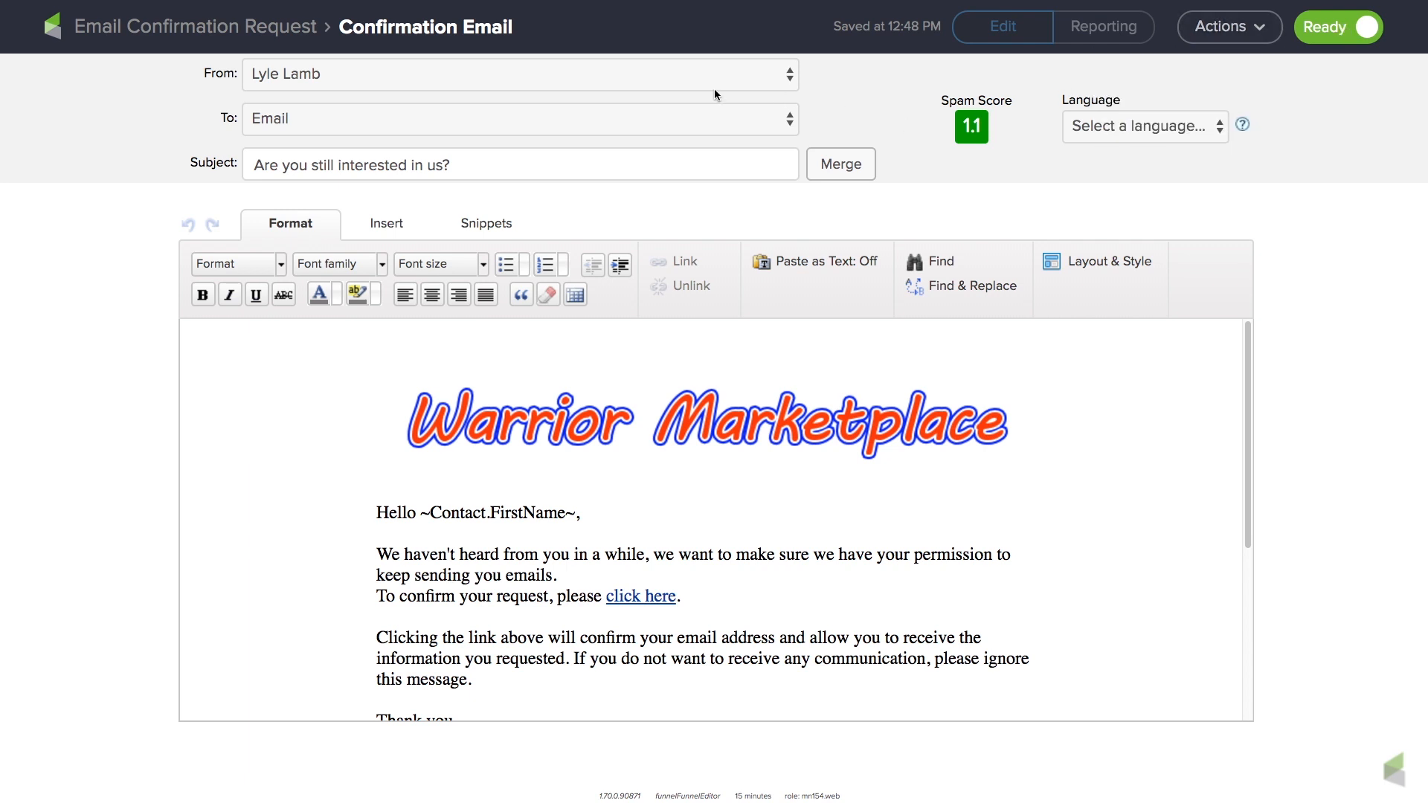
Mark the Email Confirmation Request sequence as Ready and publish the Re-engagement campaign.
click(287, 28)
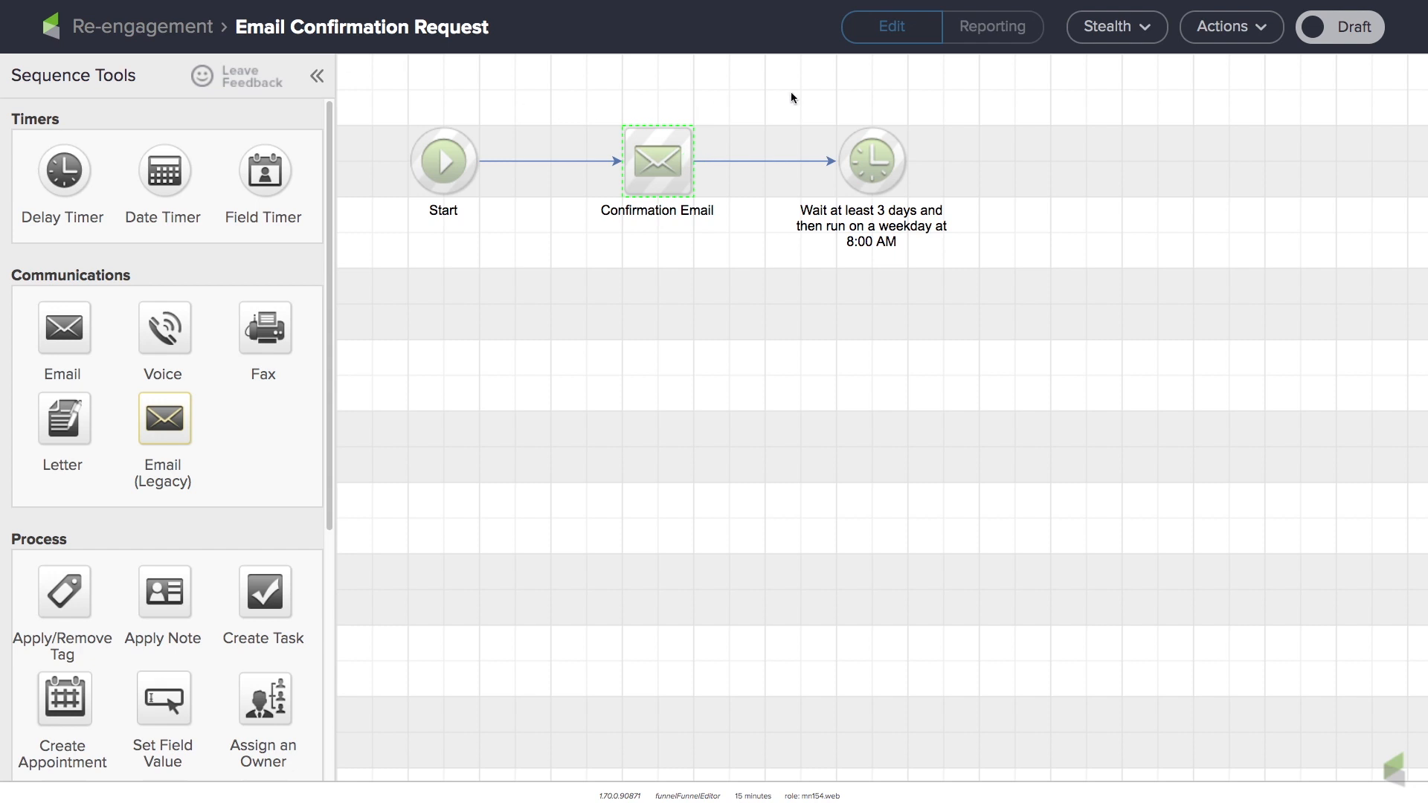
click(1346, 34)
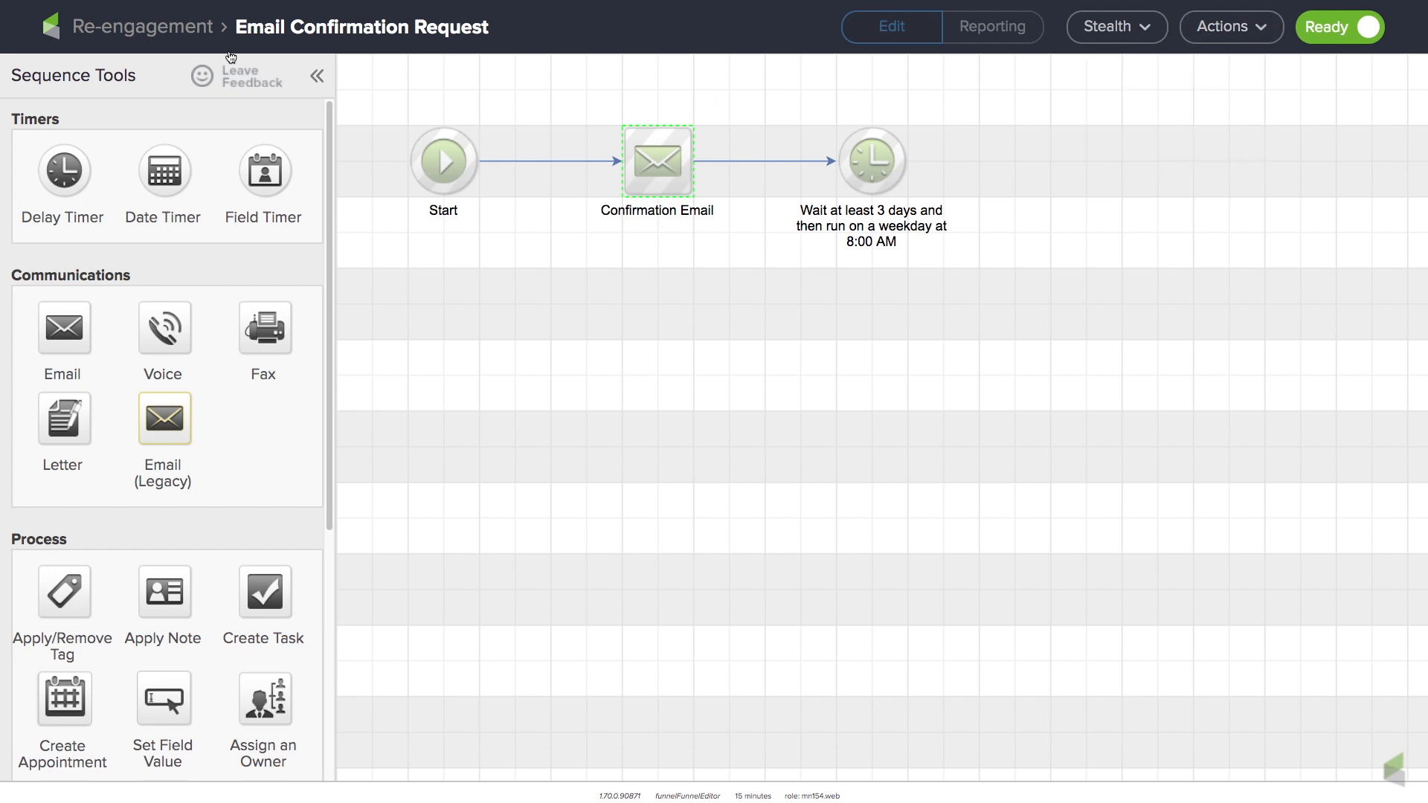
click(179, 30)
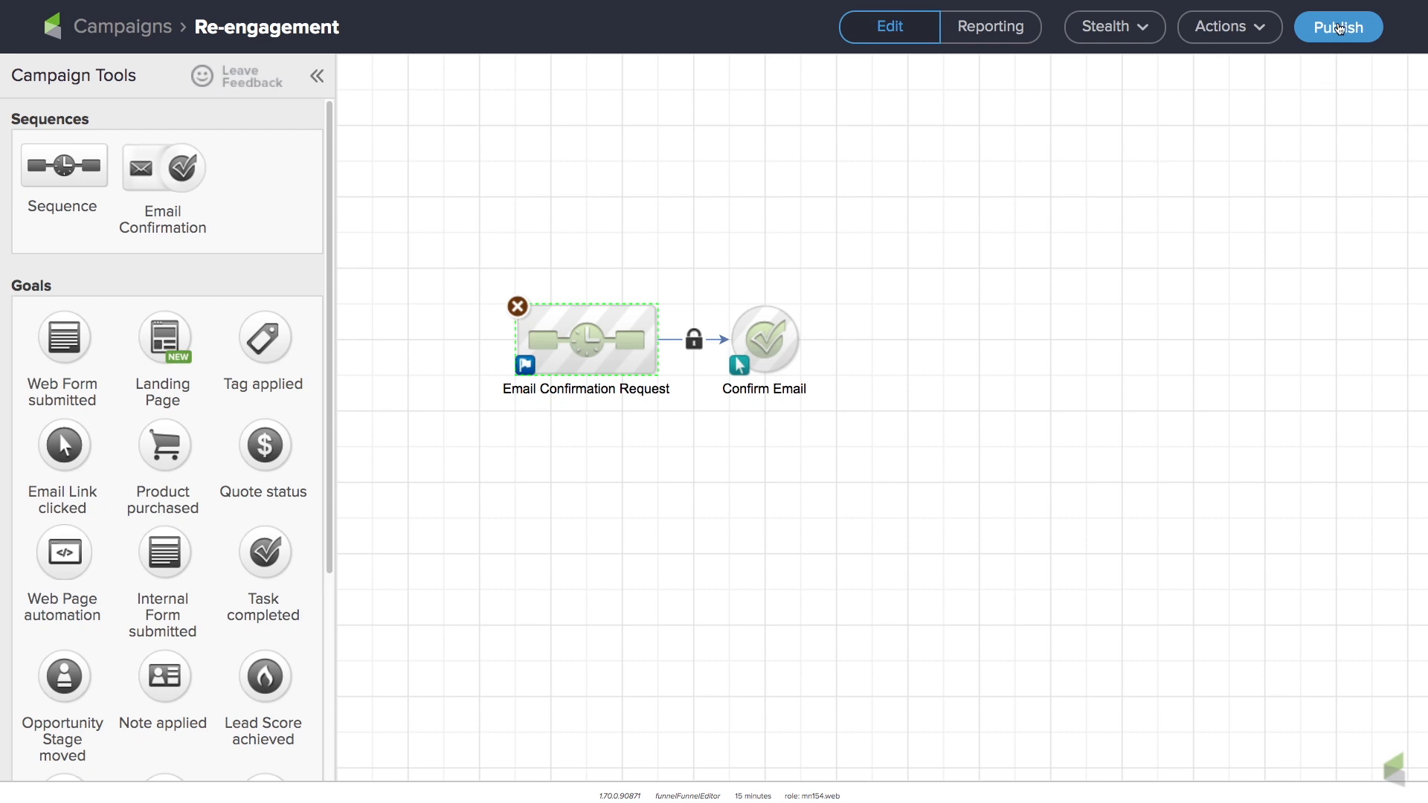
click(1339, 28)
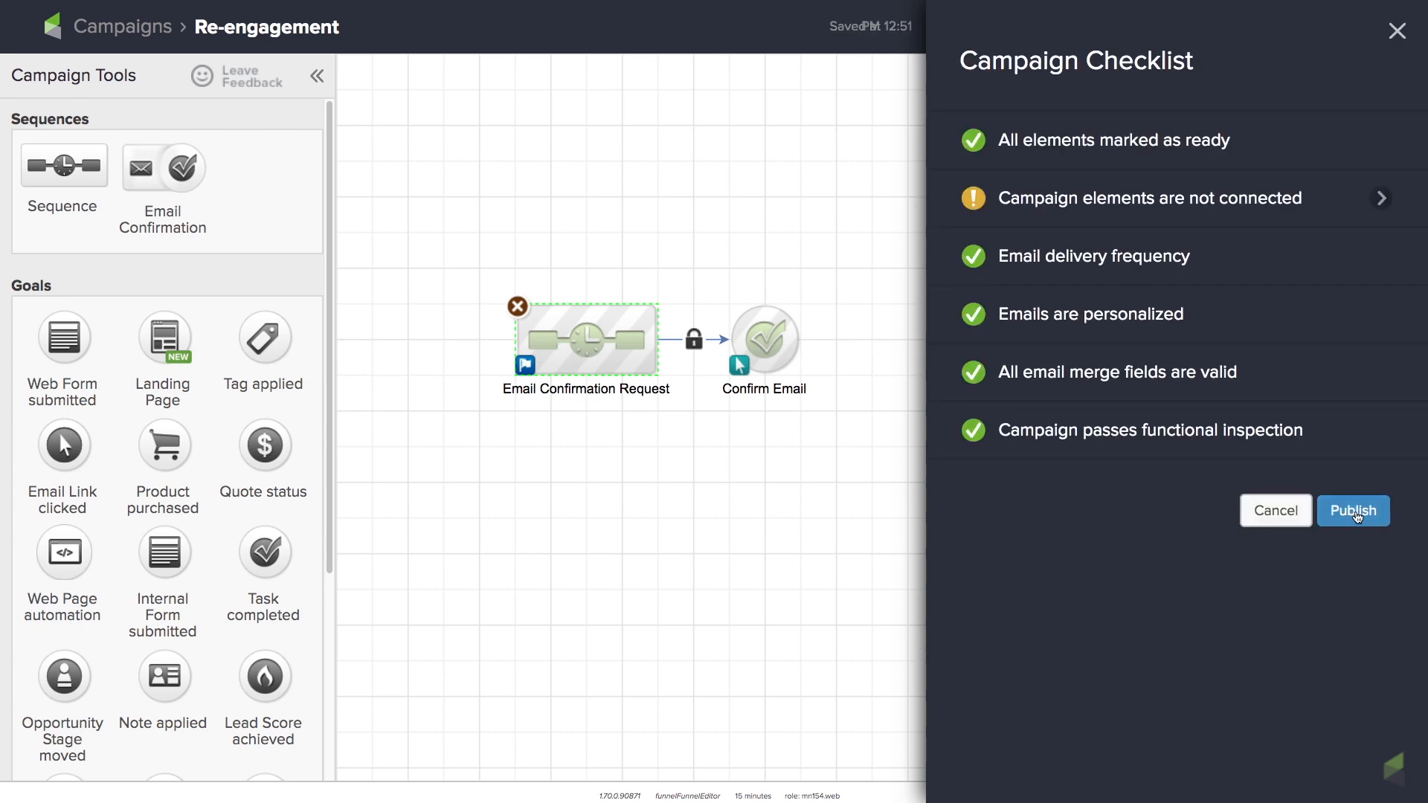
click(1354, 512)
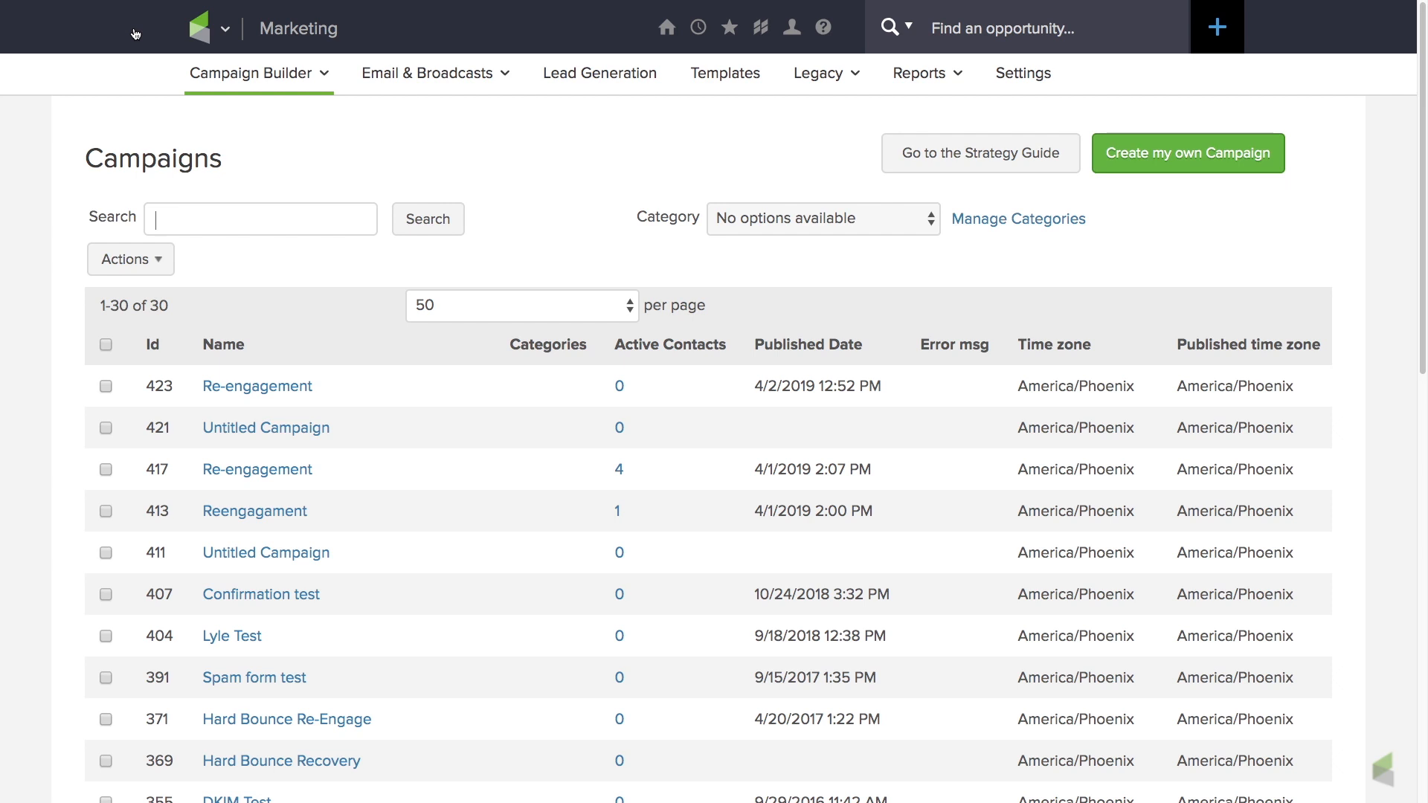
Go from the campaign list to the marketing reports and start a new Email Status Search.
mouse_move(223, 40)
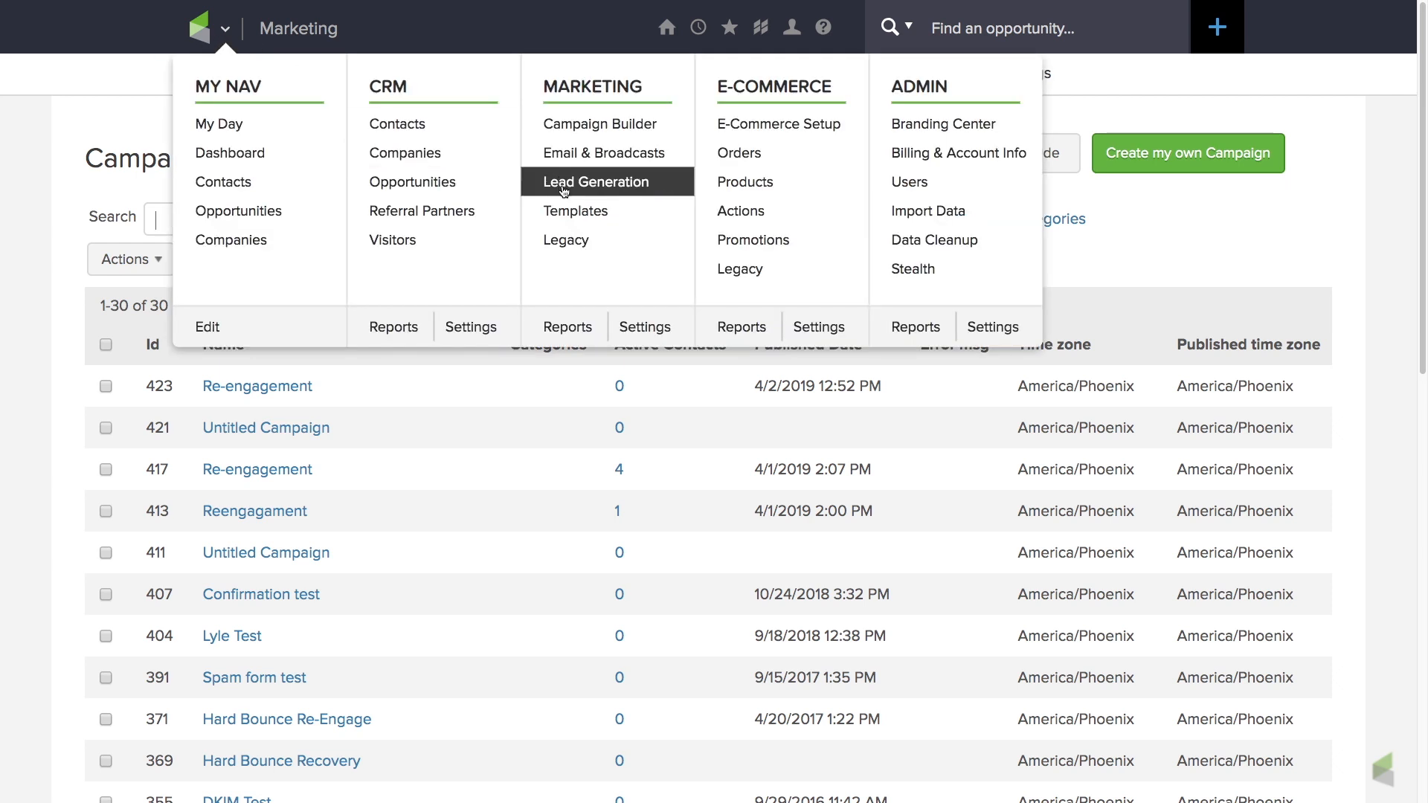
click(568, 328)
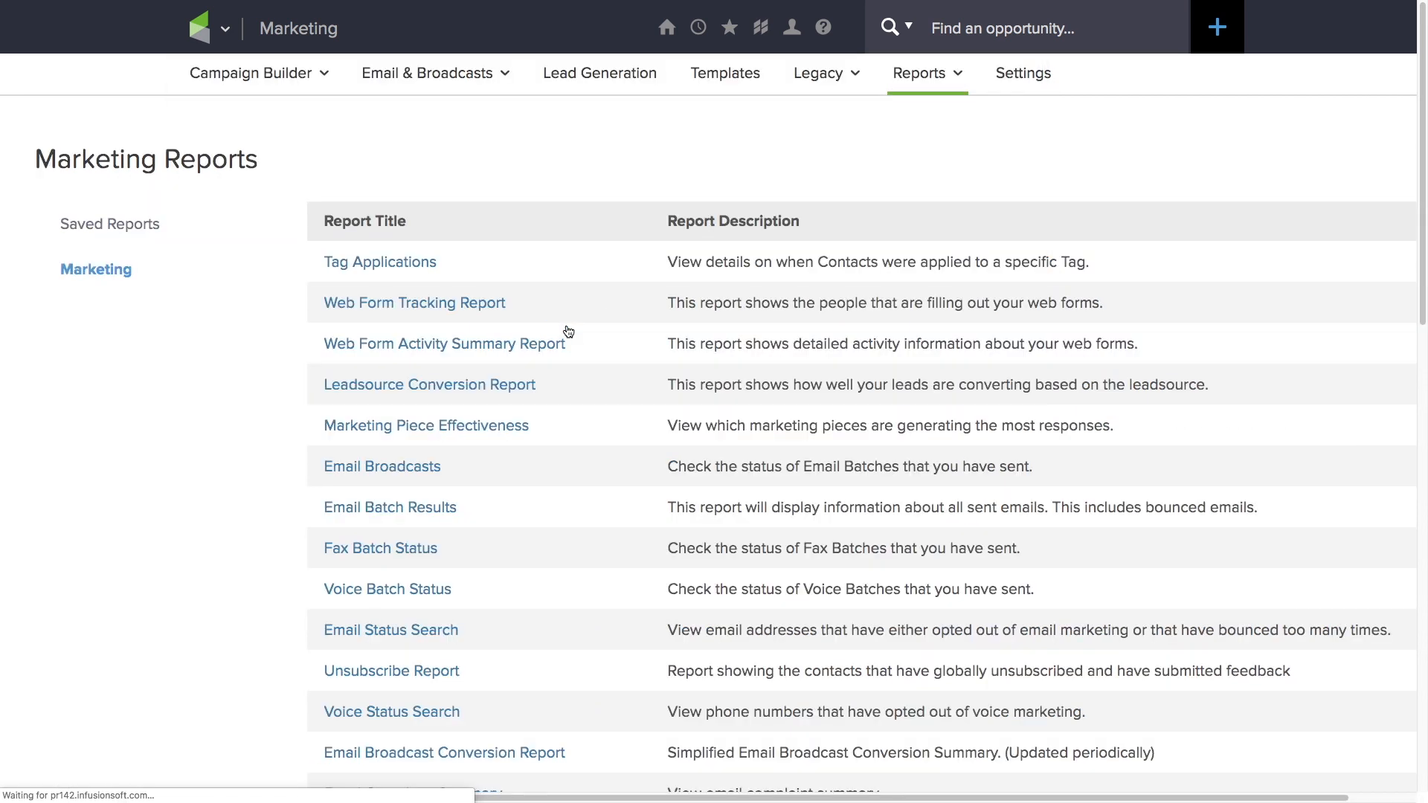
click(406, 631)
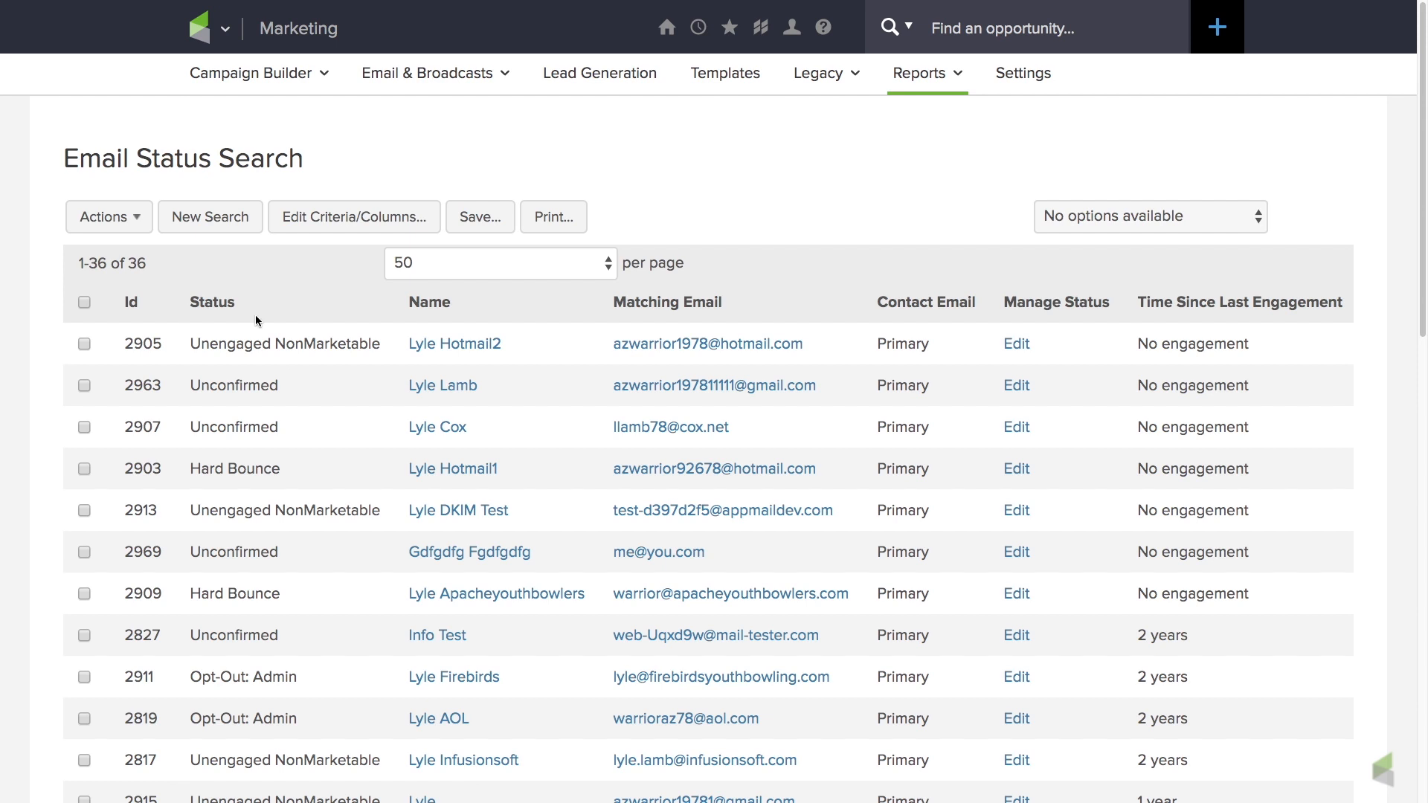
click(211, 223)
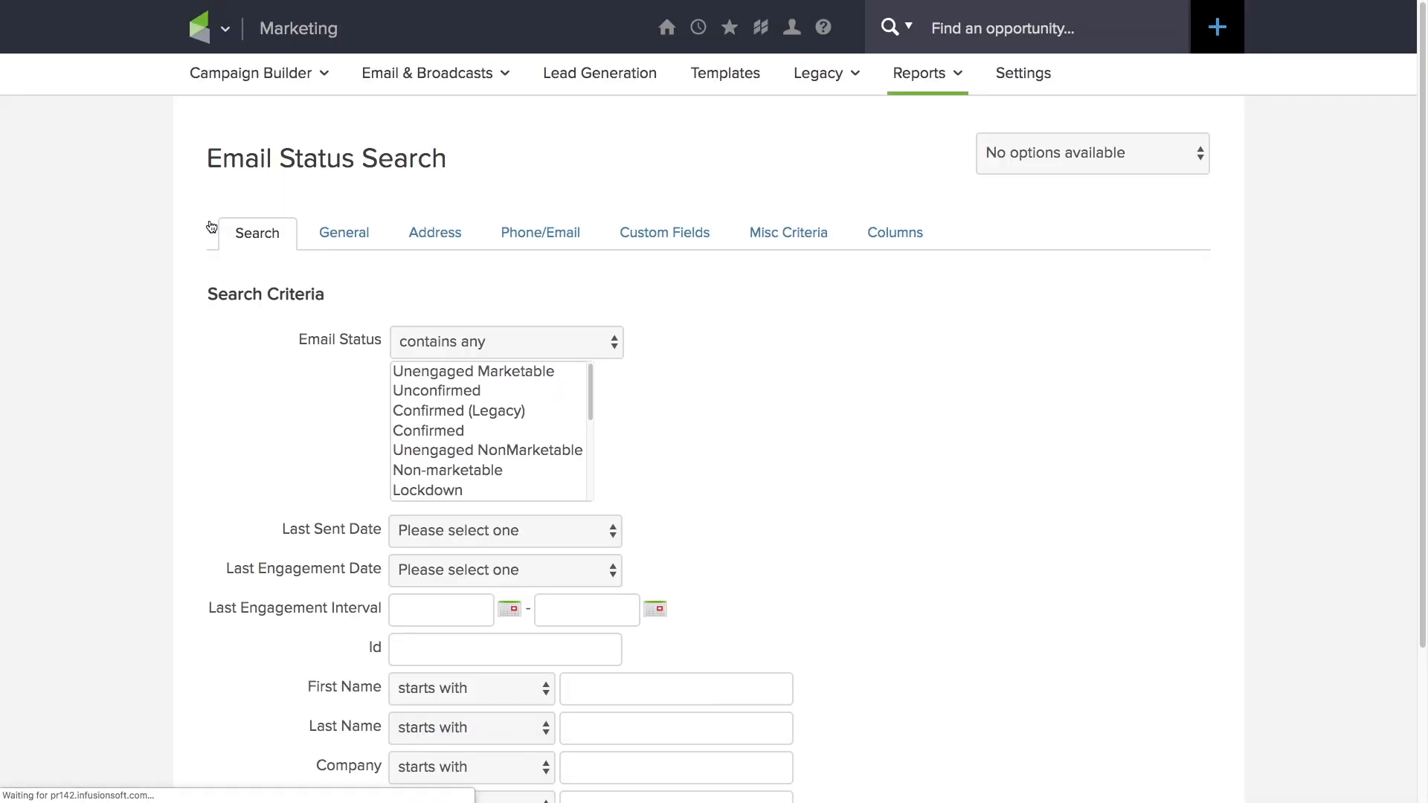
Search for contacts with the second listed "Unengaged 6 to 12 months" tag, using the miscellaneous criteria.
scroll(283, 406, down, 1)
scroll(283, 405, down, 1)
scroll(284, 405, up, 1)
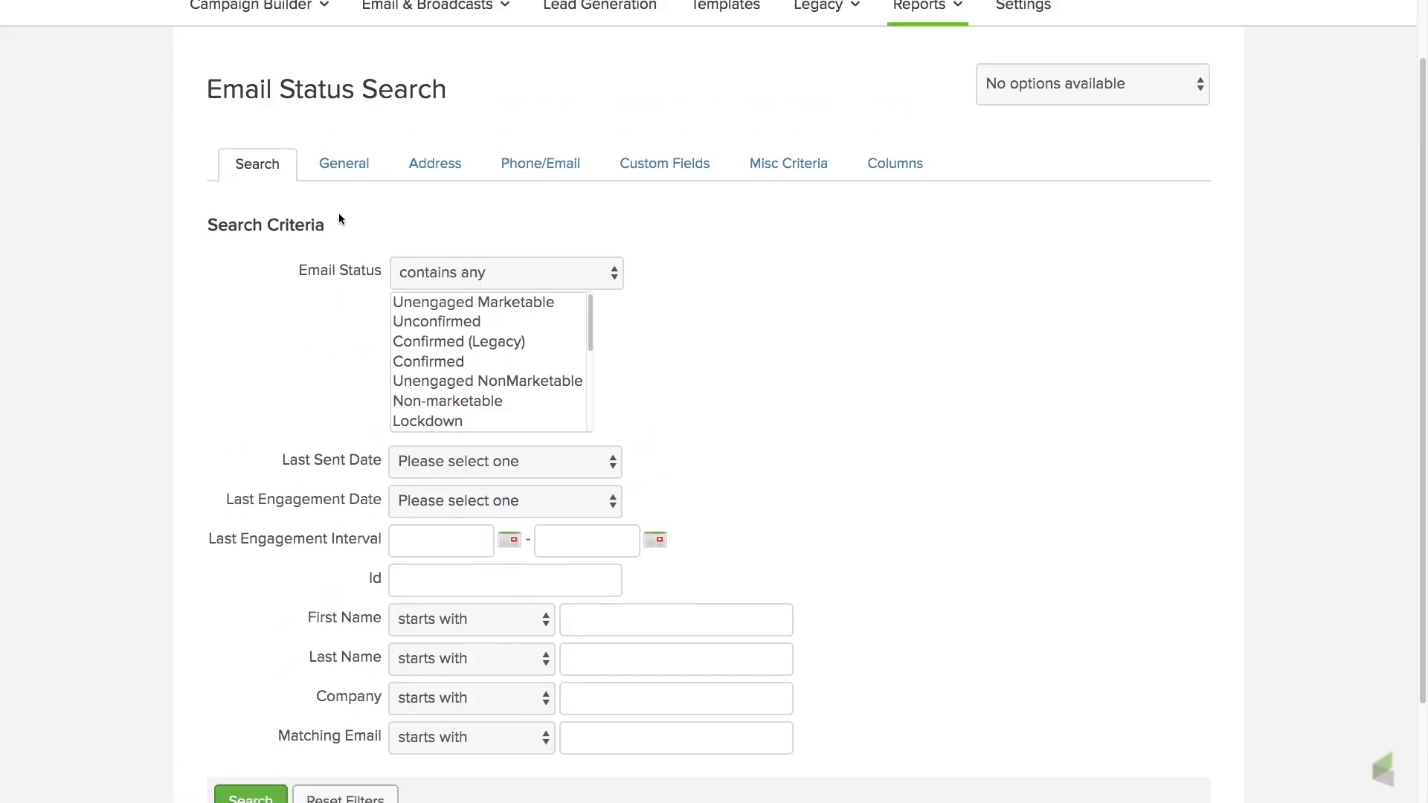
click(805, 170)
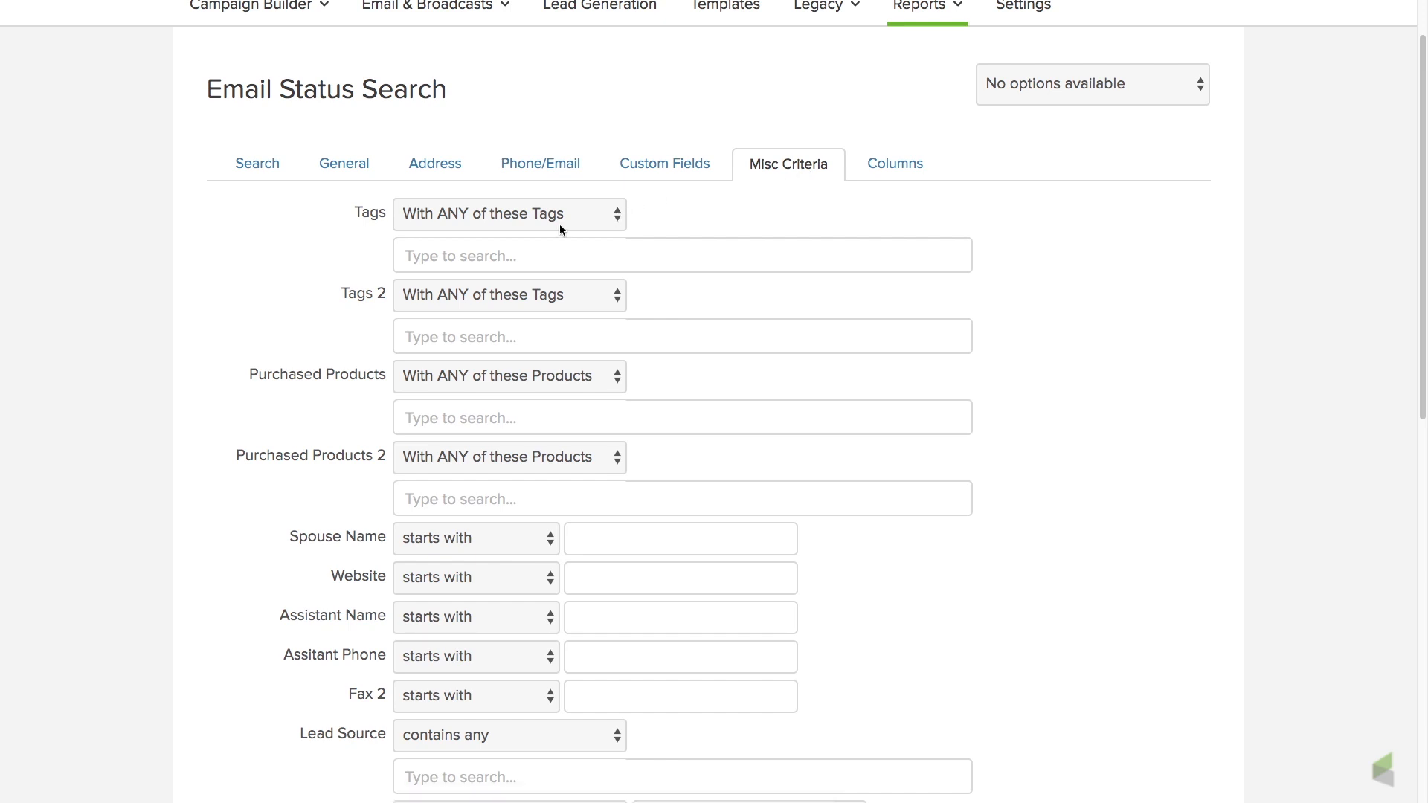
click(524, 255)
text(uneng)
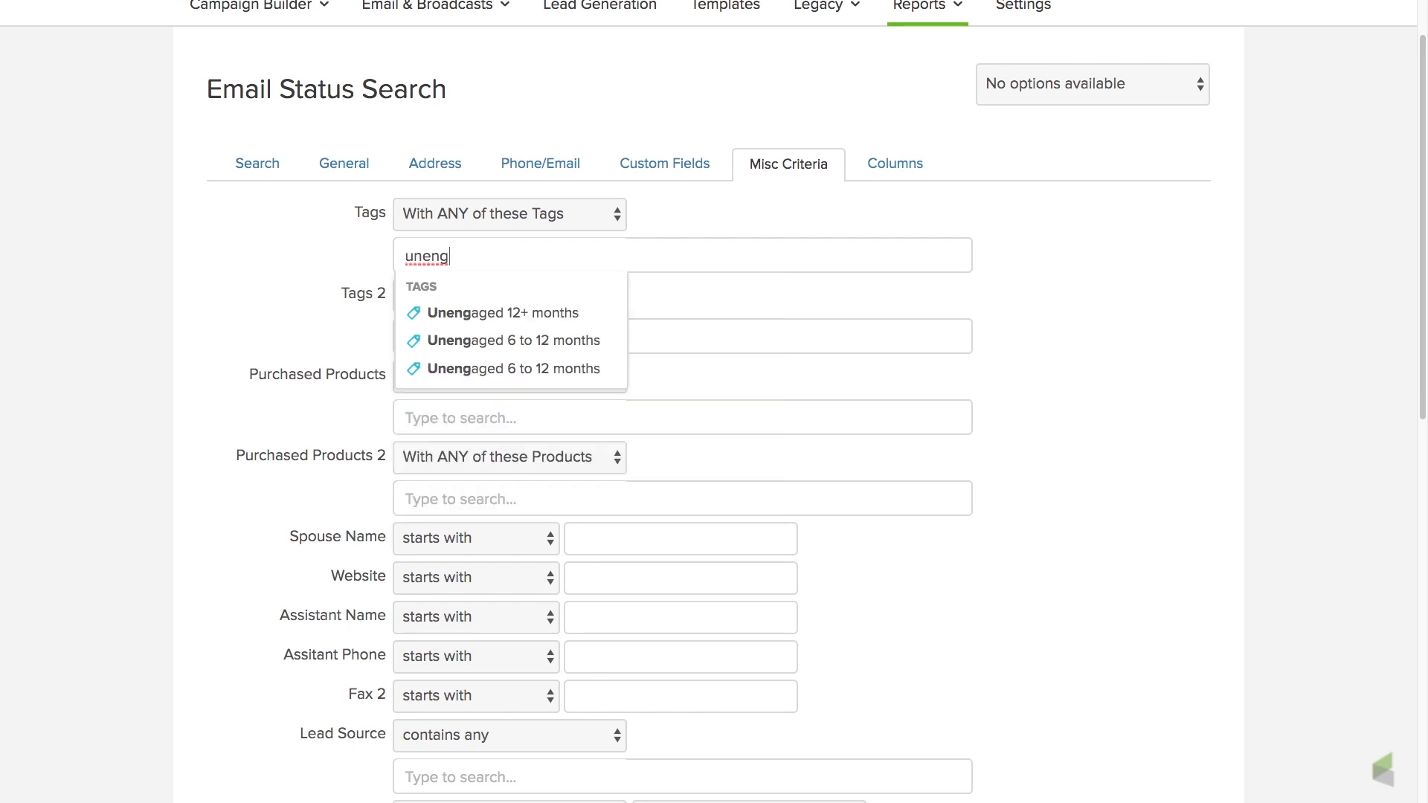
click(536, 369)
scroll(802, 427, down, 10)
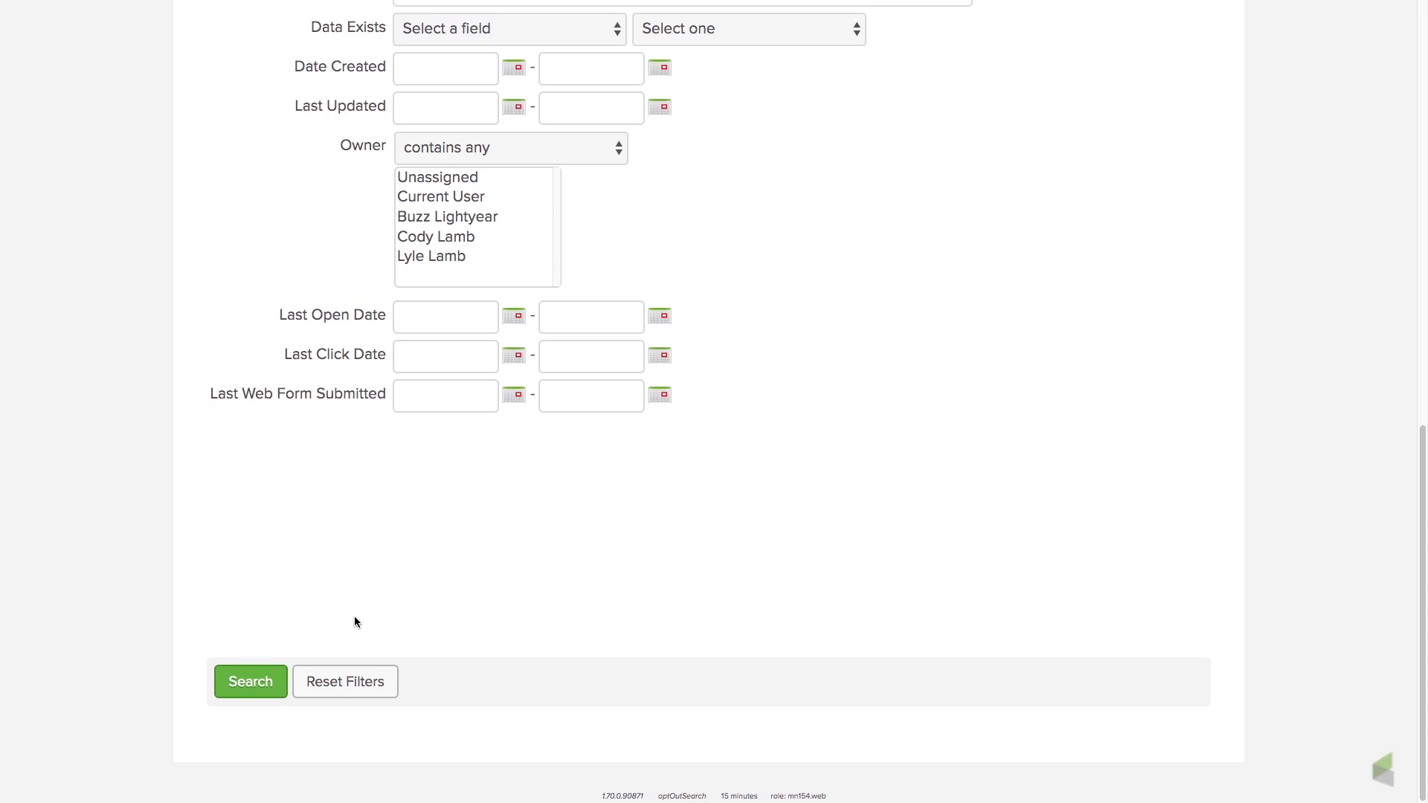
click(266, 682)
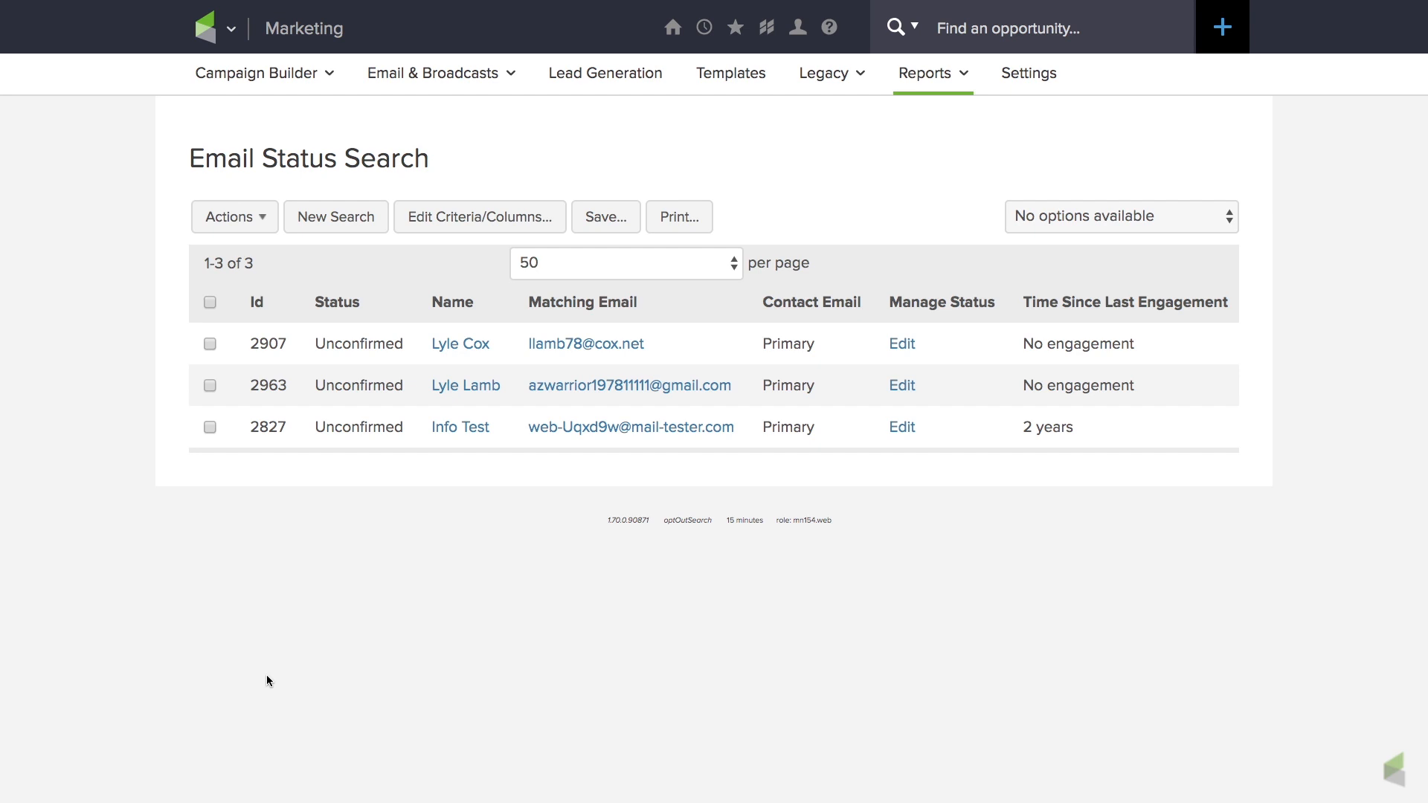
Select all contacts in the Email Status Search results and open the Start/Stop a Campaign Sequence action for them.
click(210, 302)
click(267, 221)
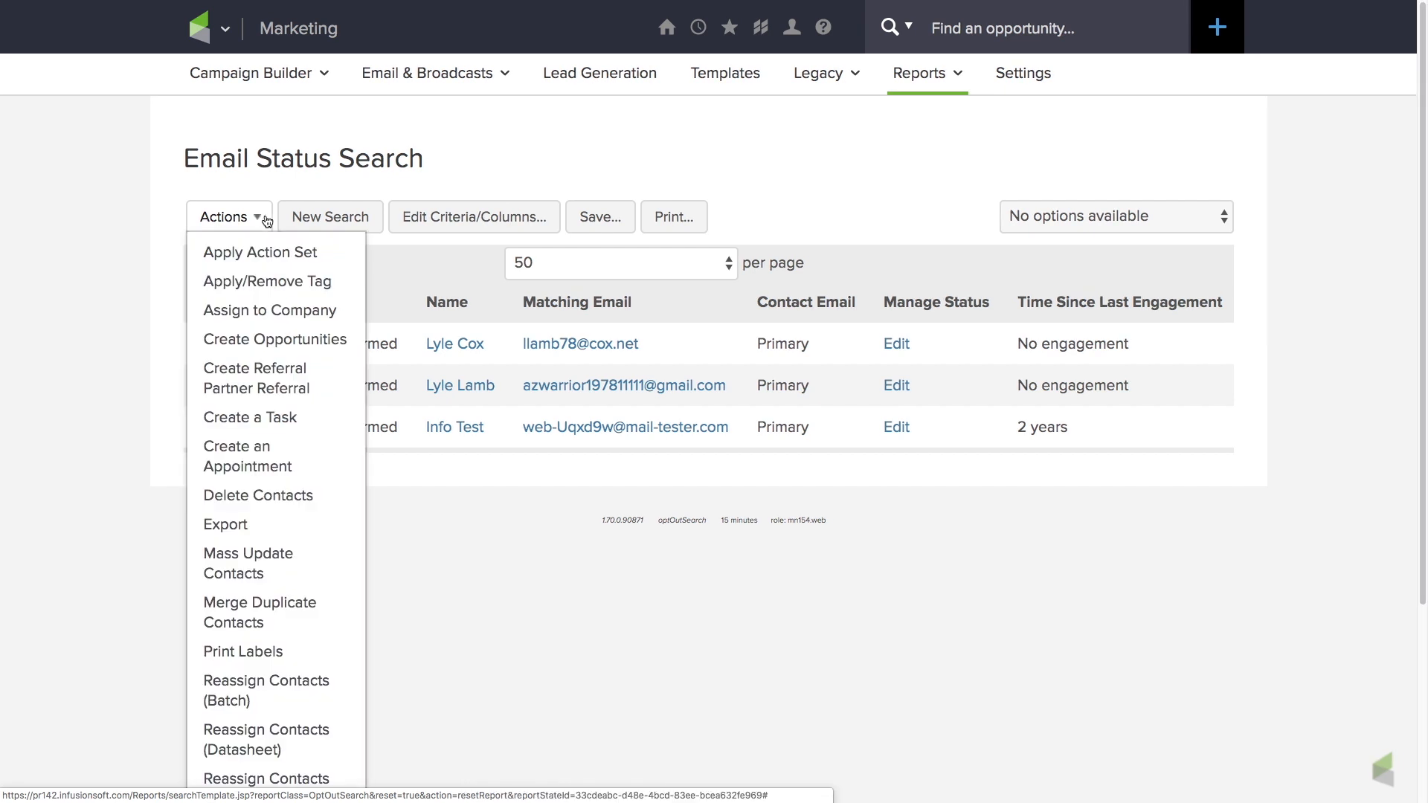
scroll(253, 417, down, 4)
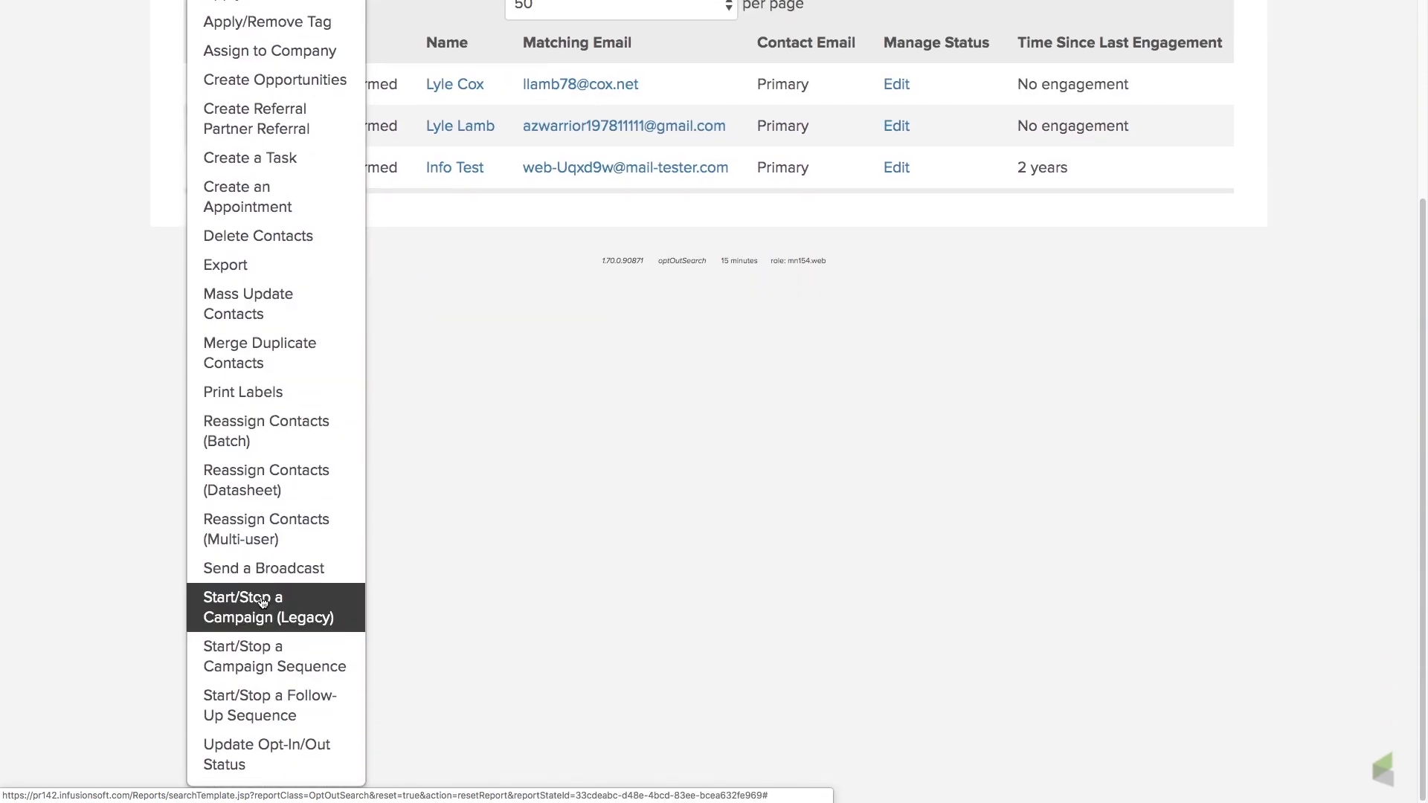
click(262, 645)
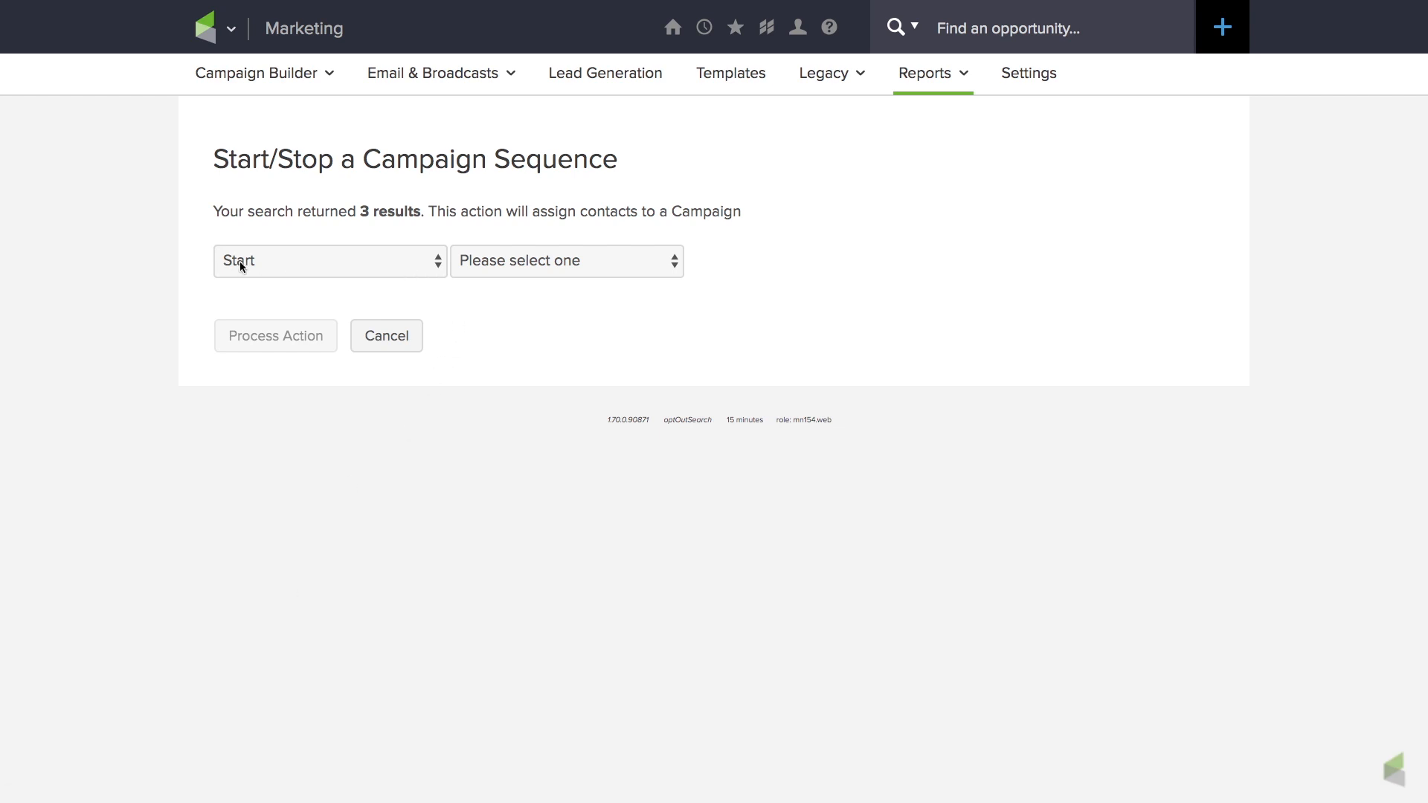
Start the selected contacts in the Email Confirmation Request sequence of the first listed Re-engagement campaign and process the action.
click(677, 261)
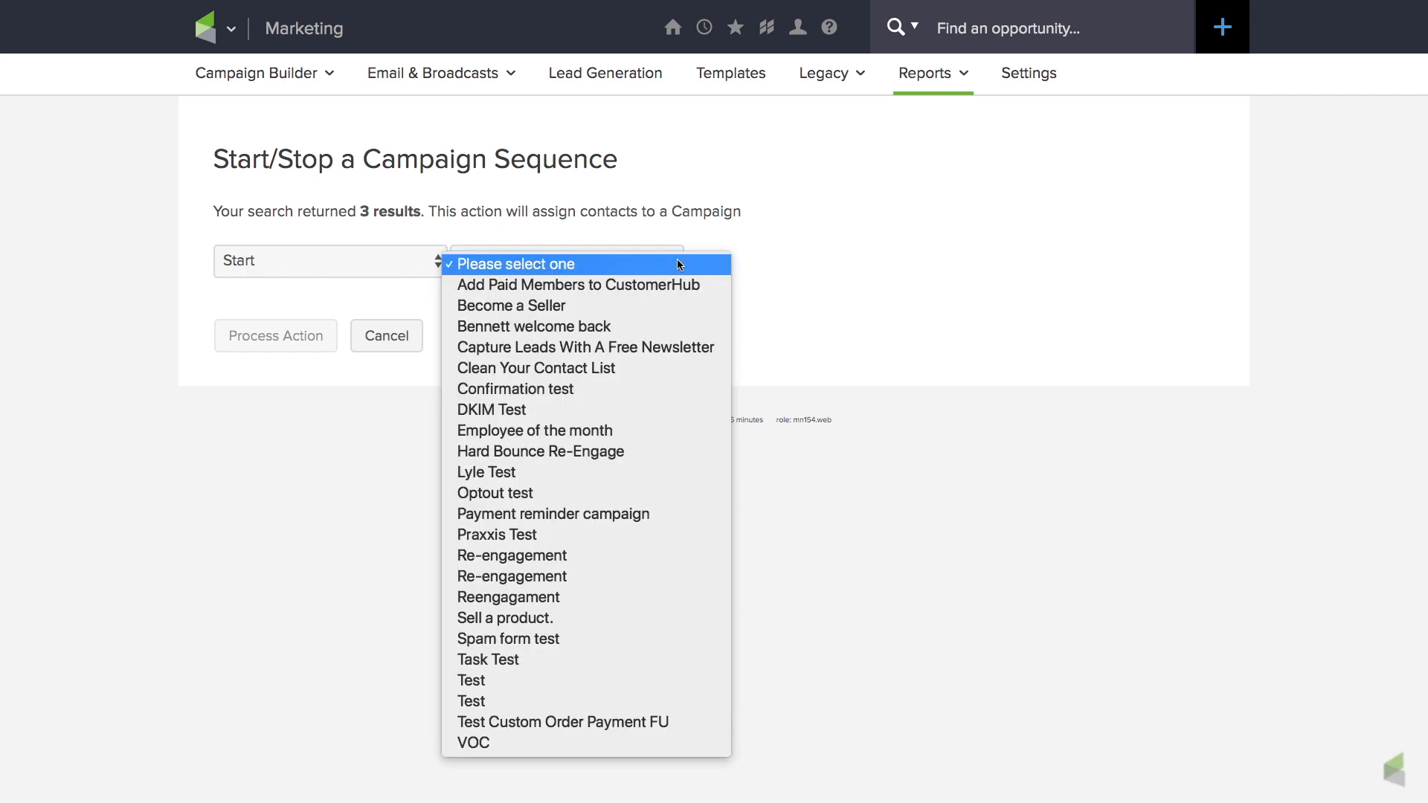
click(584, 554)
click(913, 265)
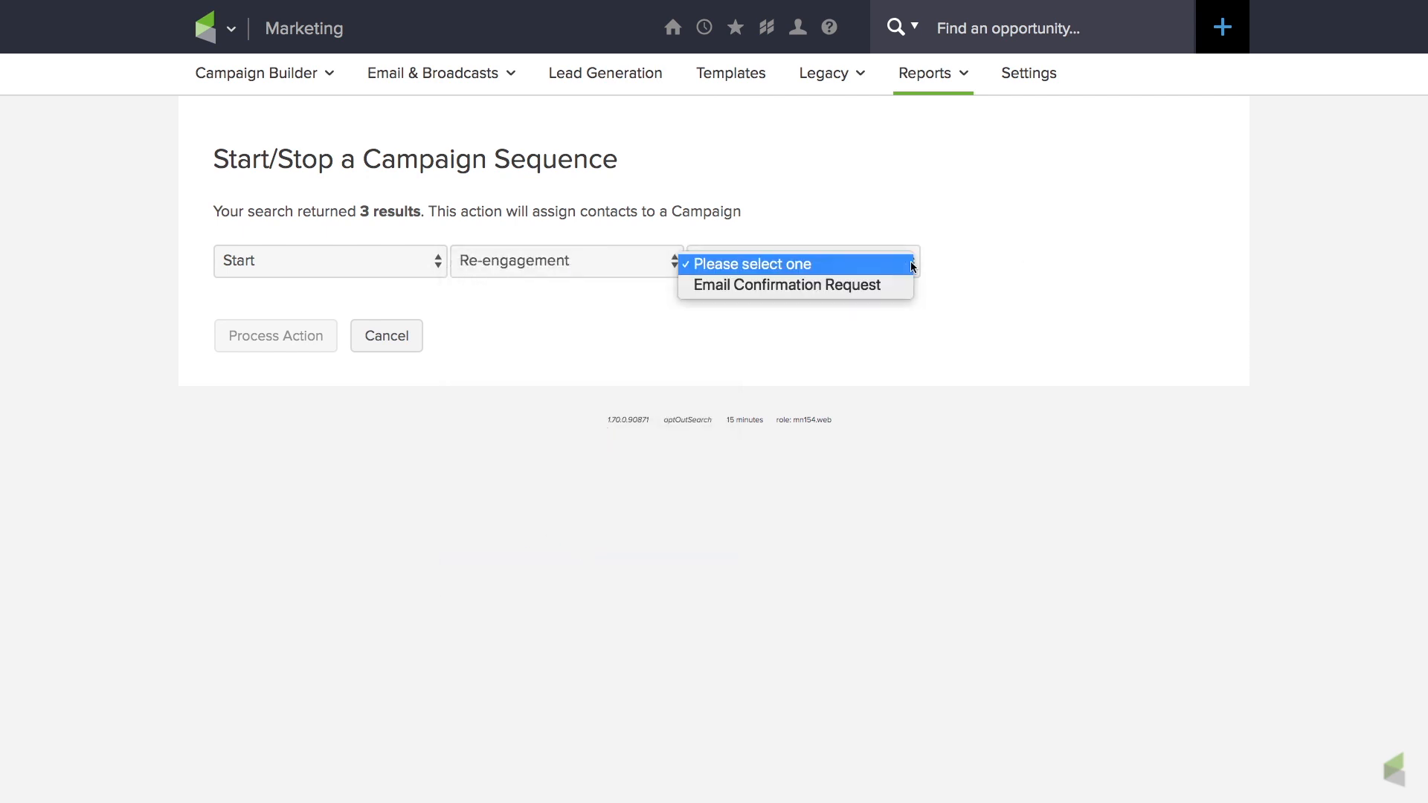
click(875, 286)
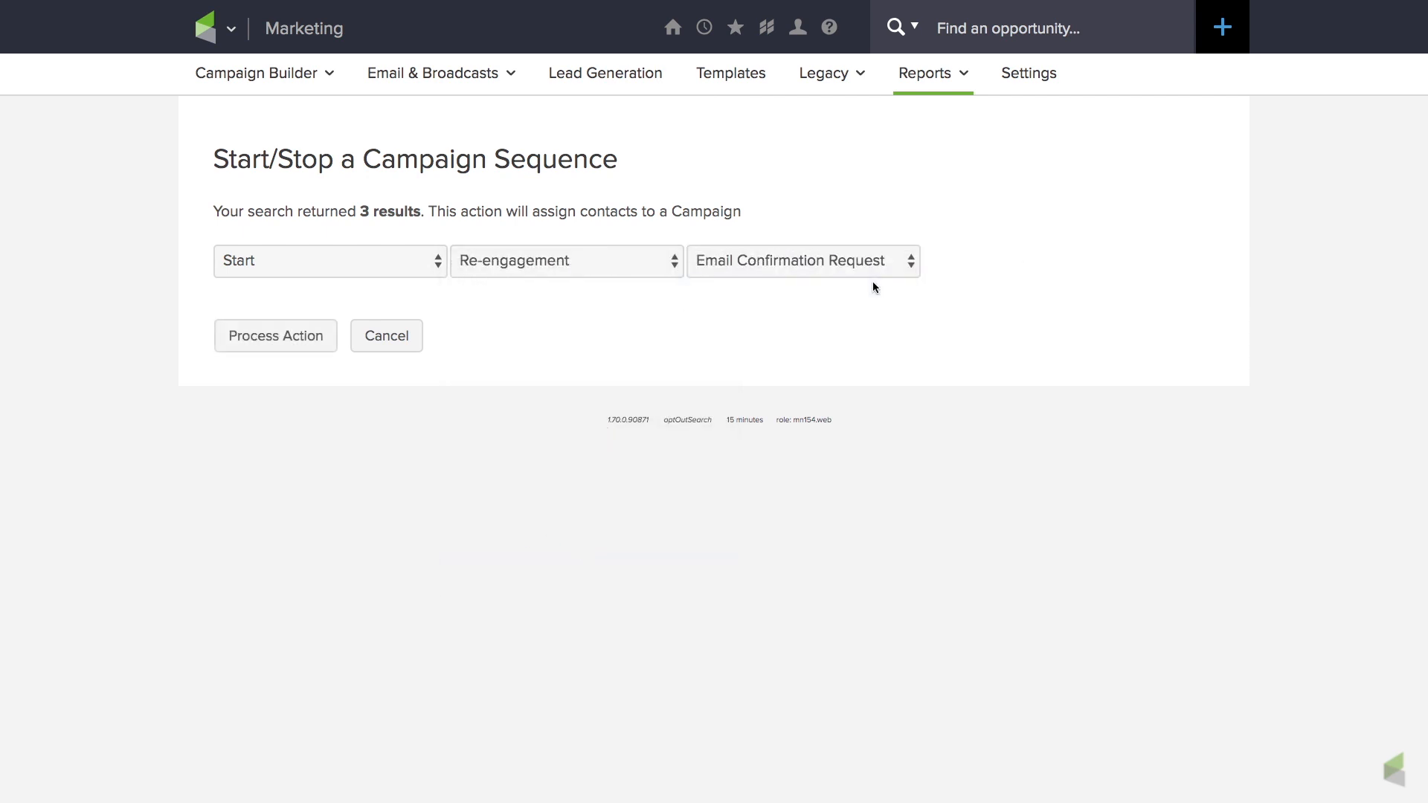
click(303, 341)
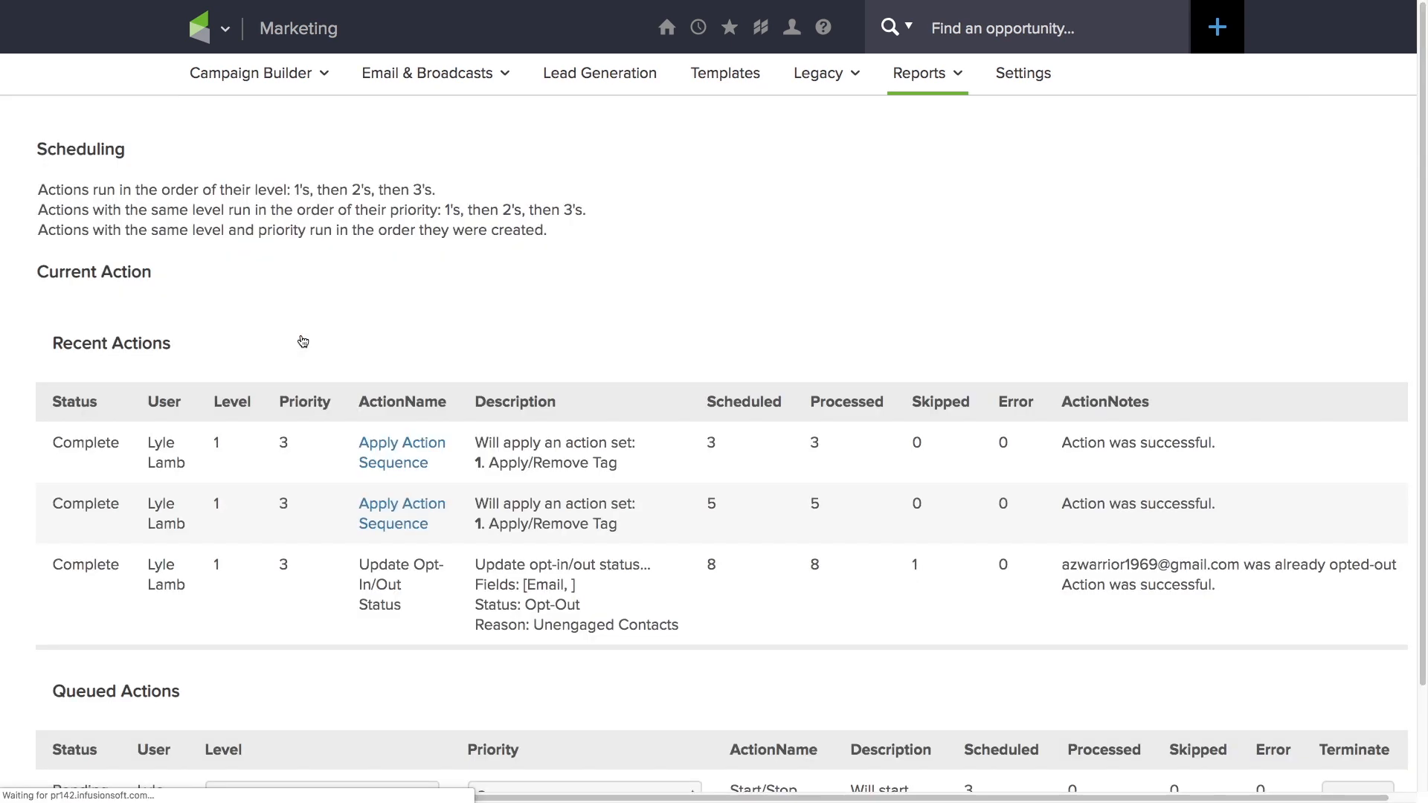